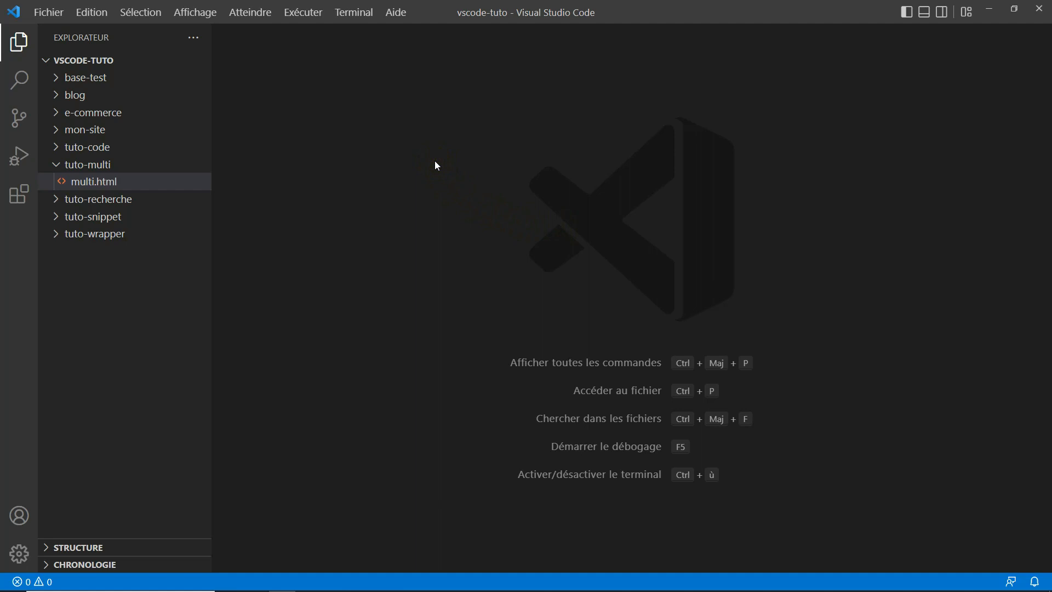
Look over the user settings in JSON form and the installed extensions, close settings.json and return to the file explorer.
left_click(466, 254)
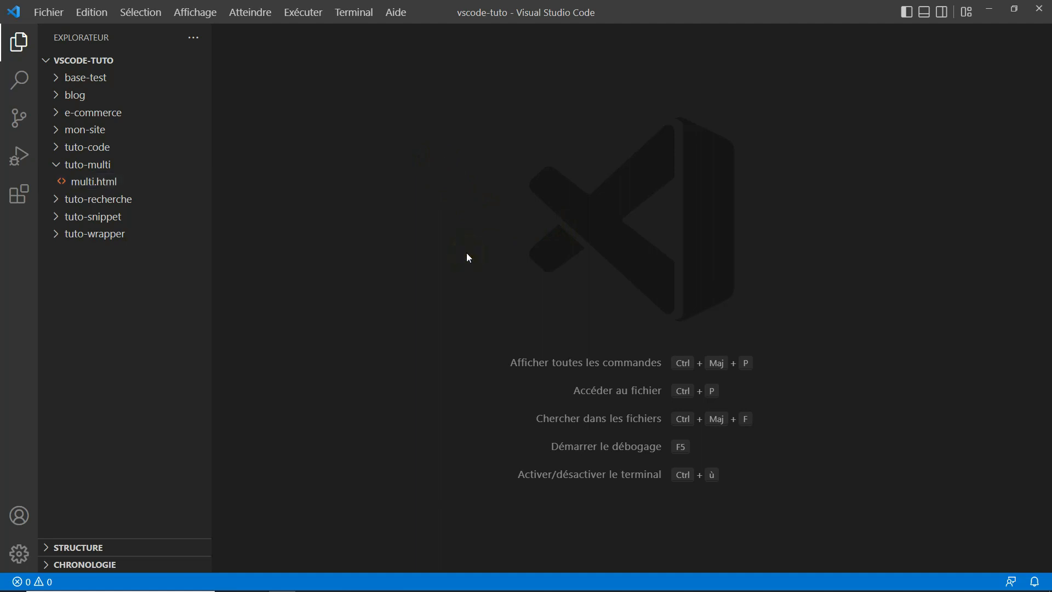
key("ctrl+shift+p")
left_click(470, 65)
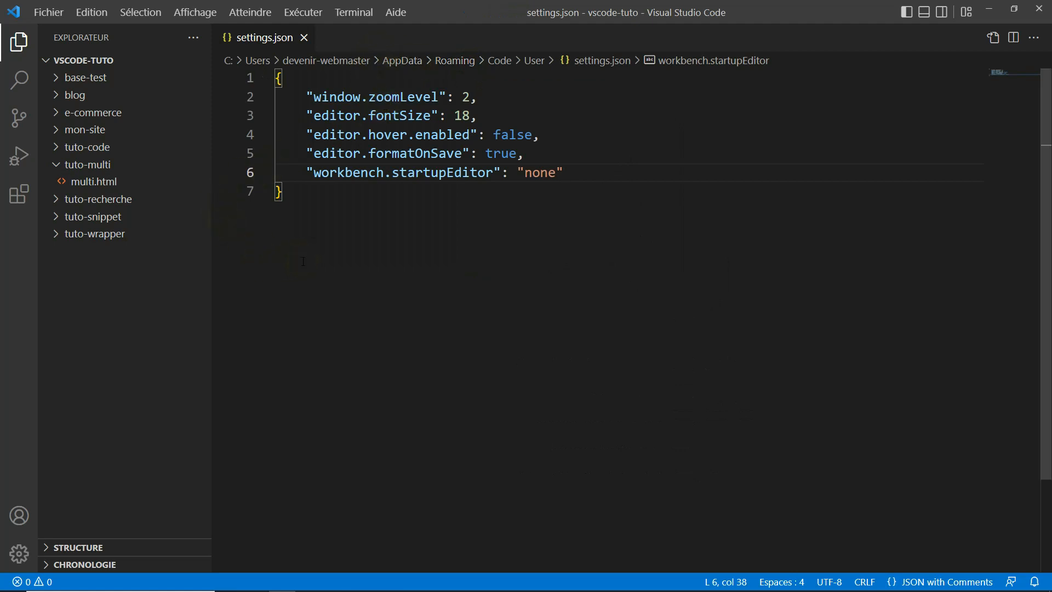
key("ctrl+shift+x")
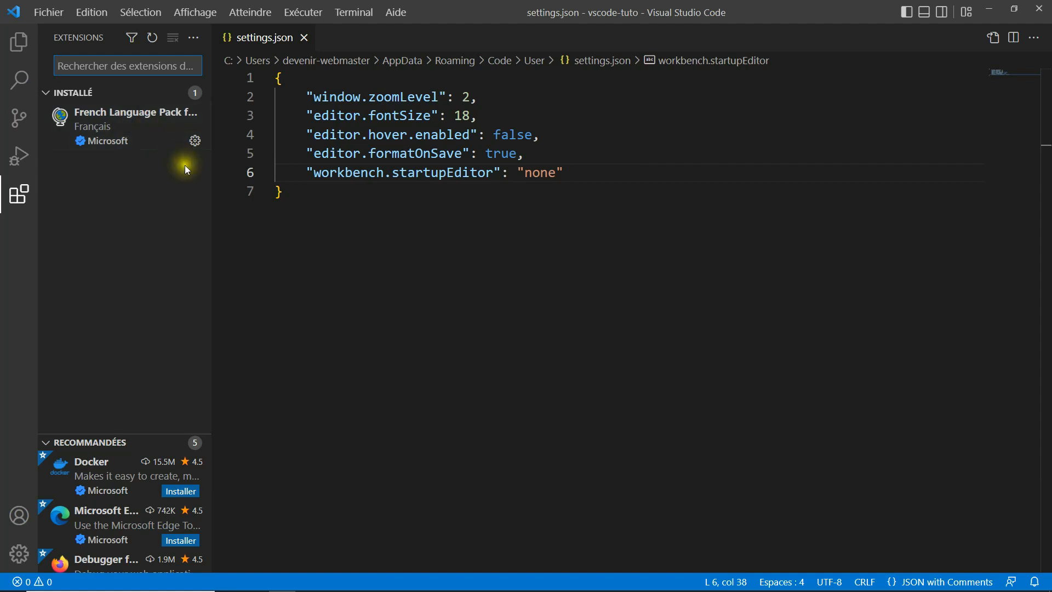
left_click(603, 243)
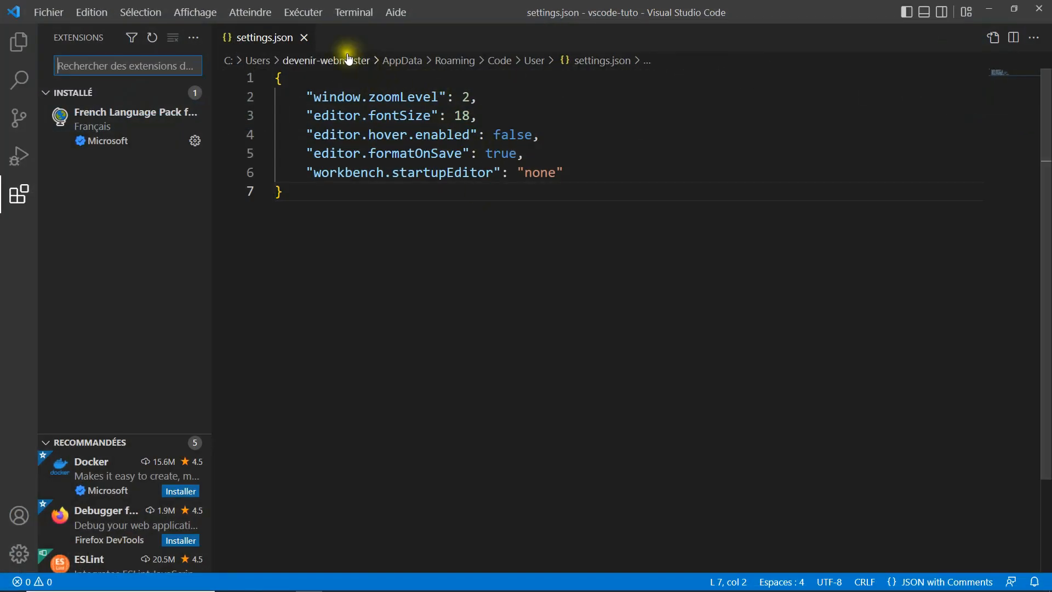
left_click(304, 37)
key("ctrl+shift+e")
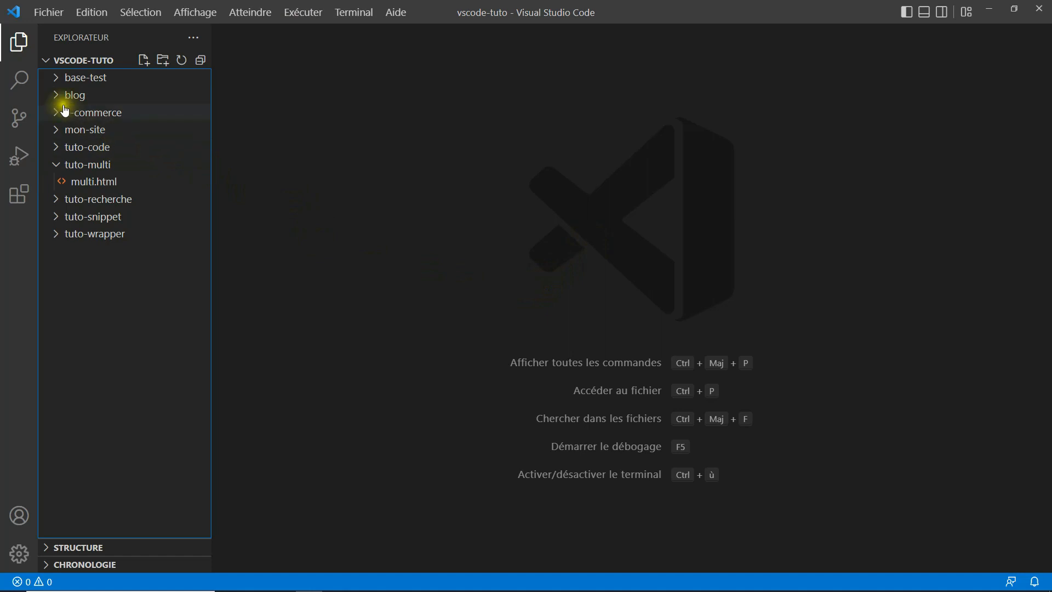
Preview E06_CREER_UN_QUIZ.jsx, fic-css.css and fic-html.html from the base-test folder one after another in the same preview editor.
left_click(79, 79)
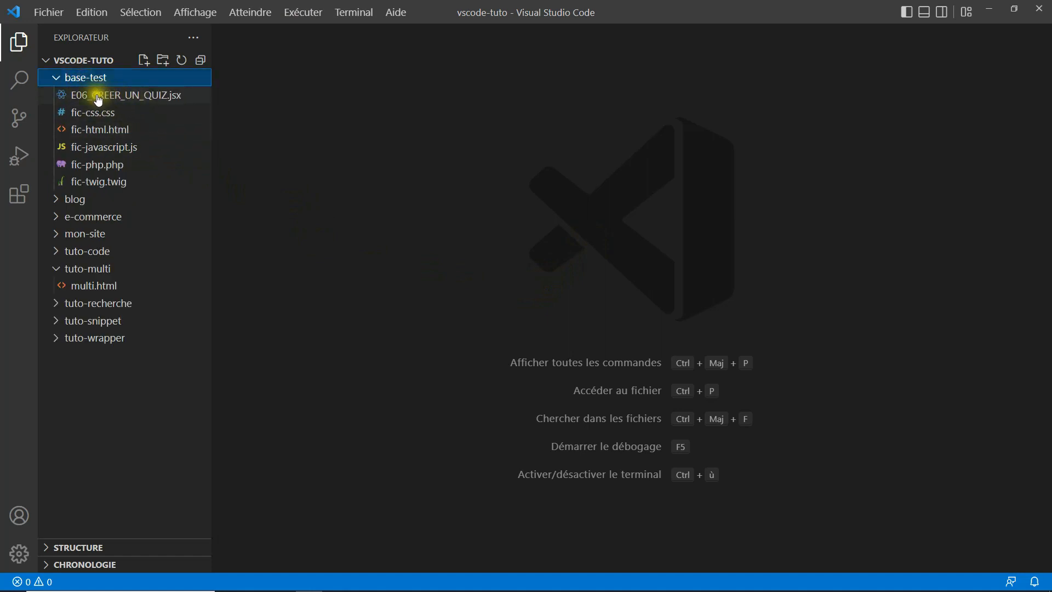
left_click(130, 96)
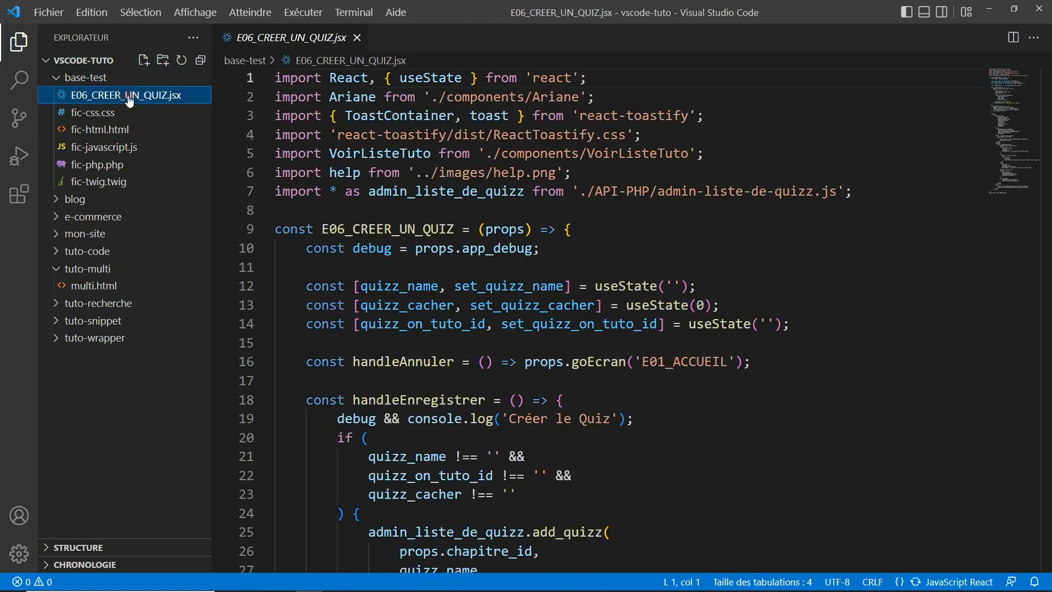
left_click(269, 129)
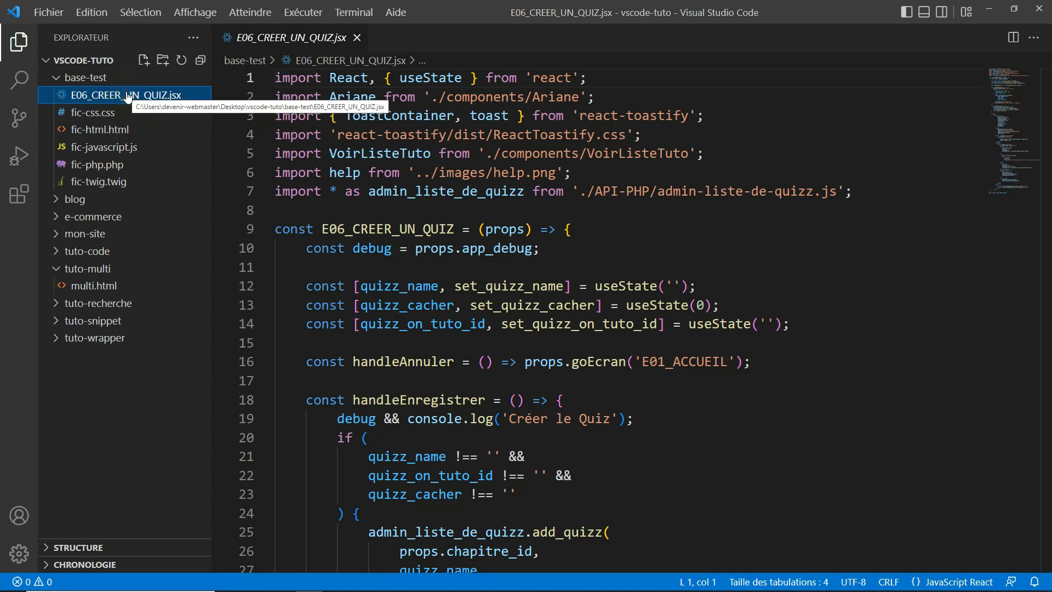
left_click(92, 116)
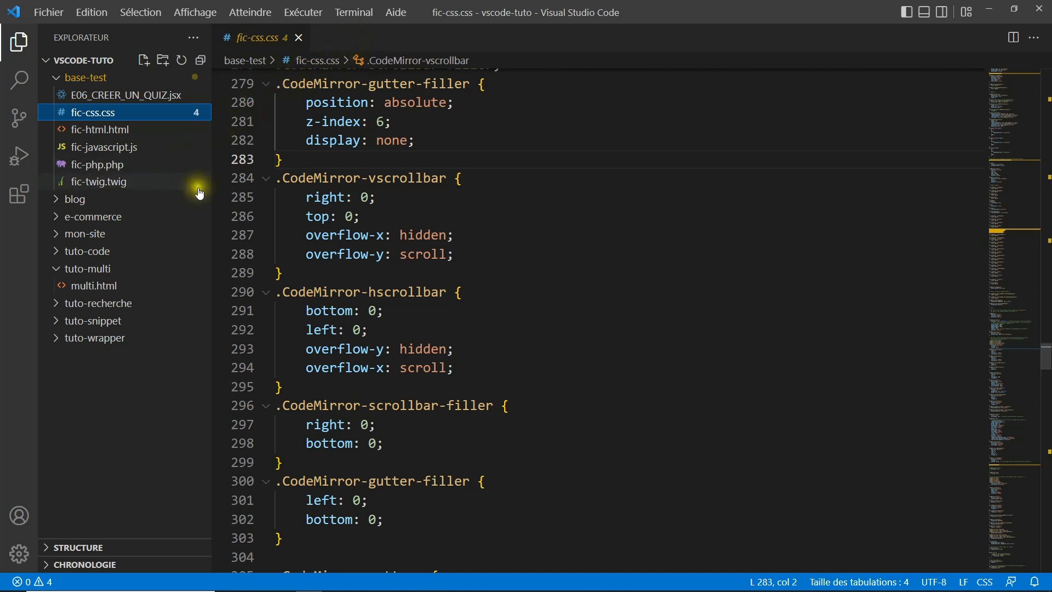
left_click(84, 133)
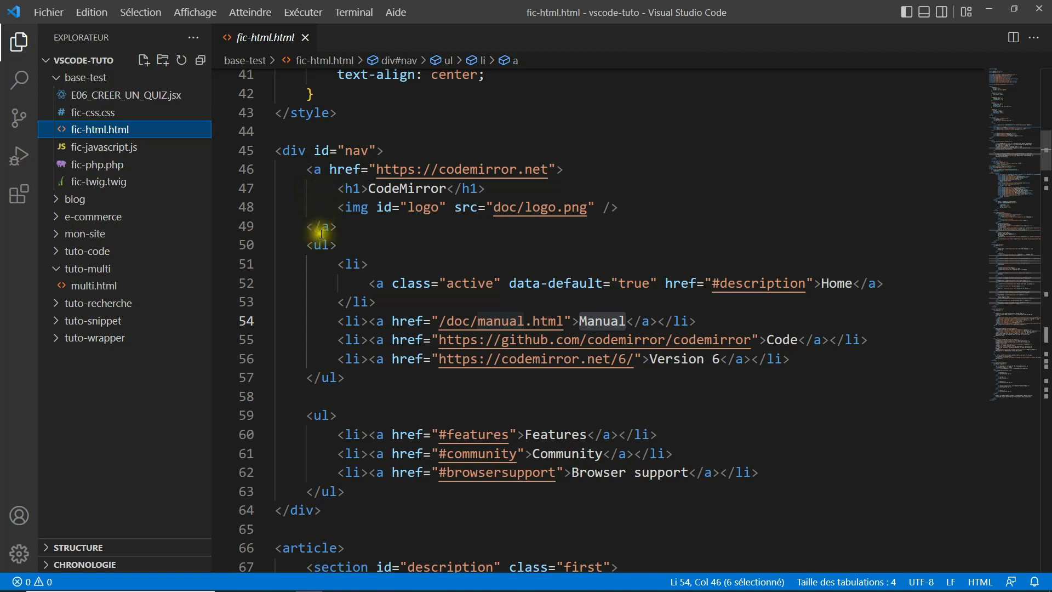
scroll(329, 224, "down", 6)
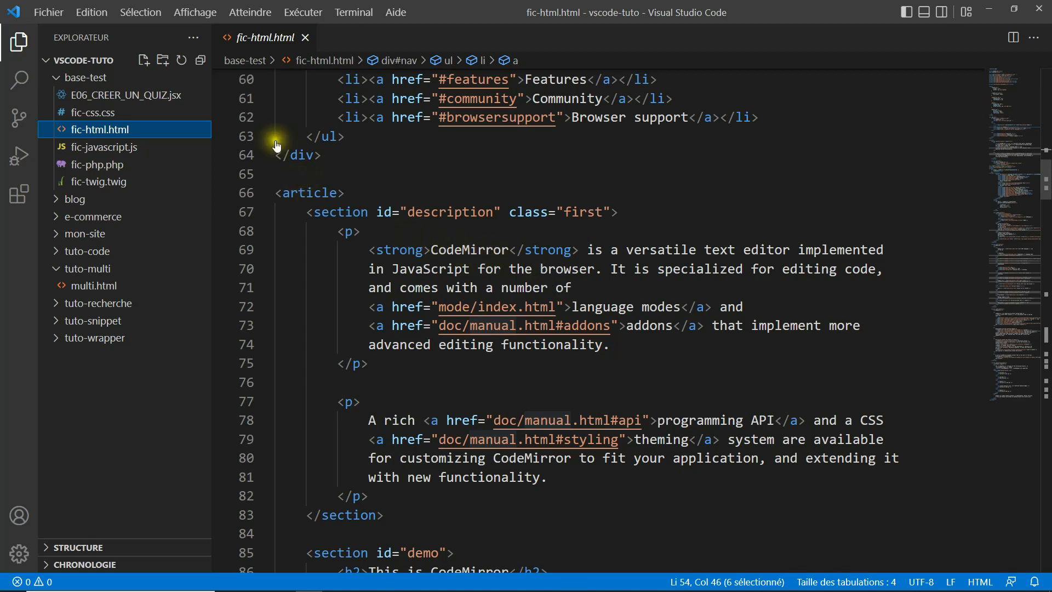
Open E06_CREER_UN_QUIZ.jsx, fic-css.css and fic-javascript.js as permanent editors, preview fic-php.php and dismiss the PHP validation notification.
double_click(122, 97)
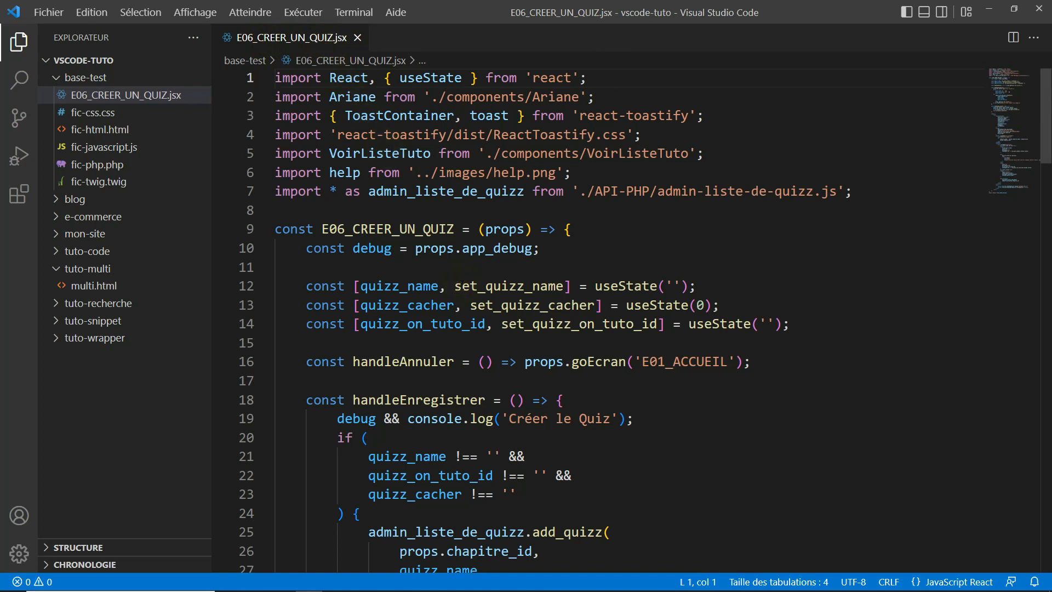
left_click(91, 115)
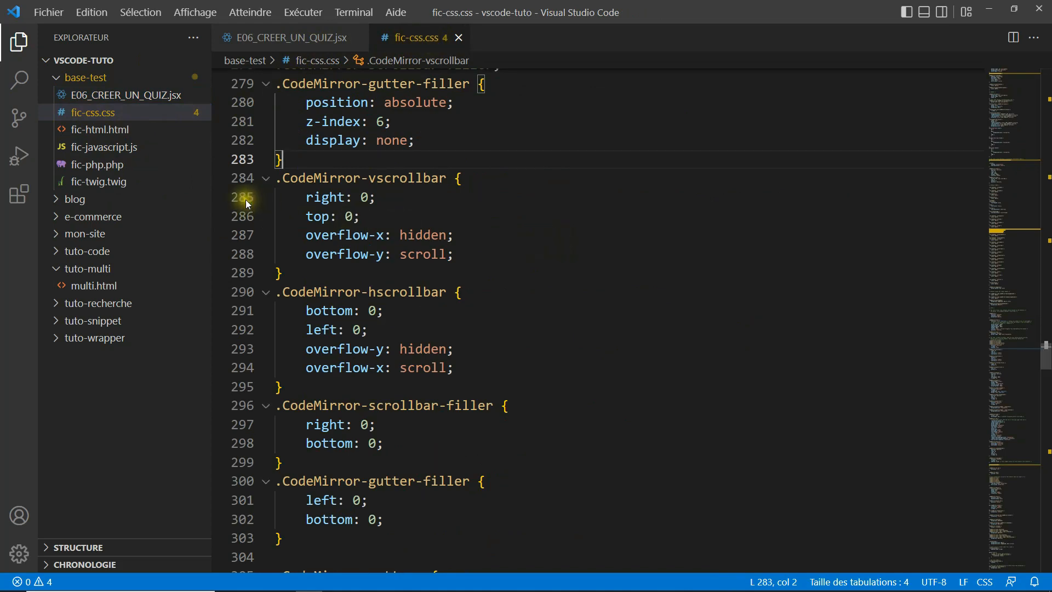
left_click(95, 152)
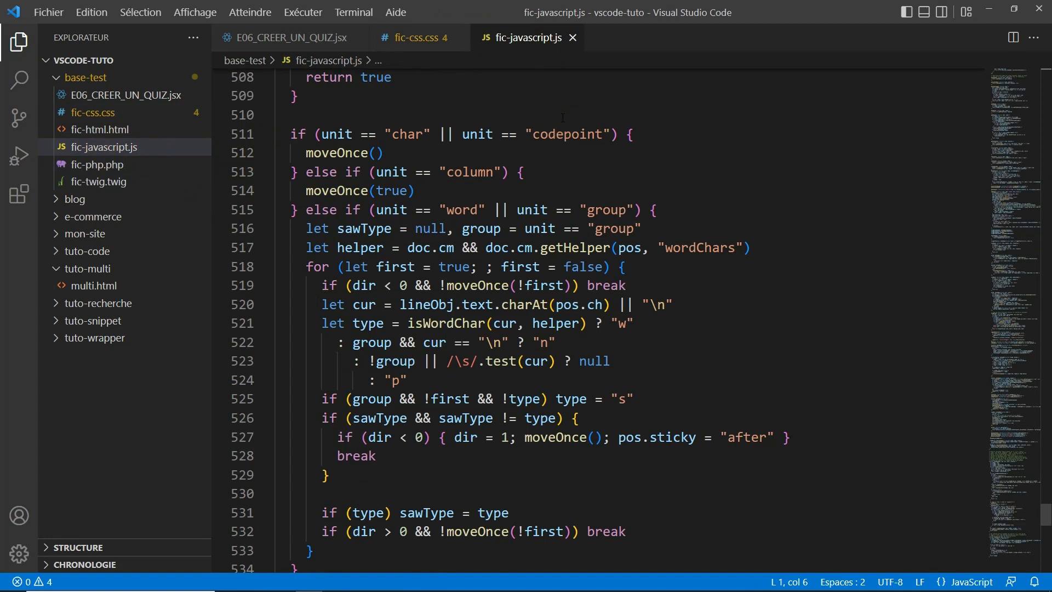
left_click(80, 169)
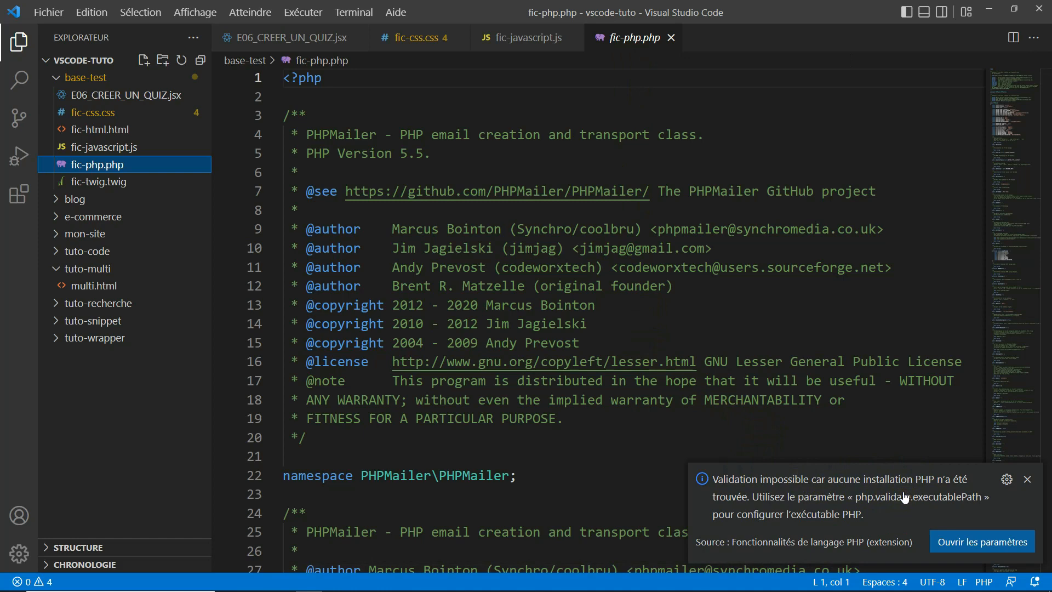
left_click(1027, 482)
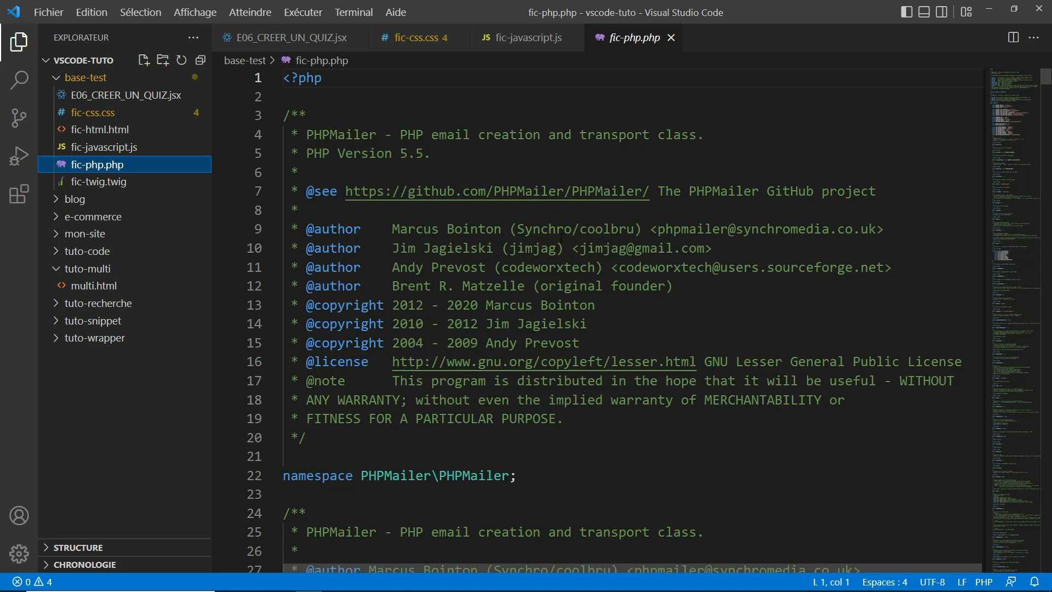
Find "enable preview" in the user settings, disable Workbench › Editor: Enable Preview and close the settings.
key("ctrl+comma")
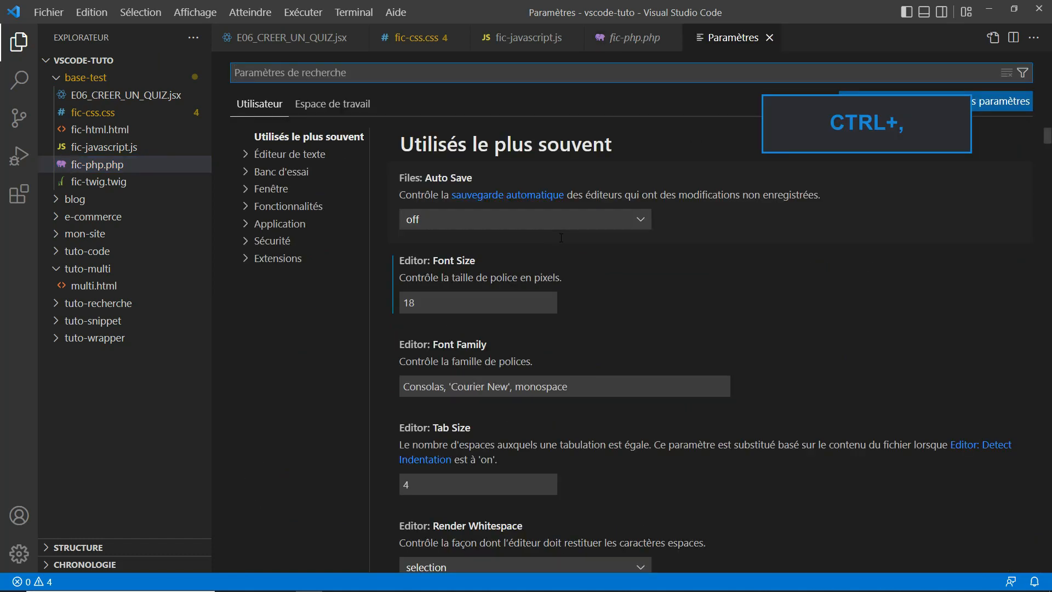
type("en")
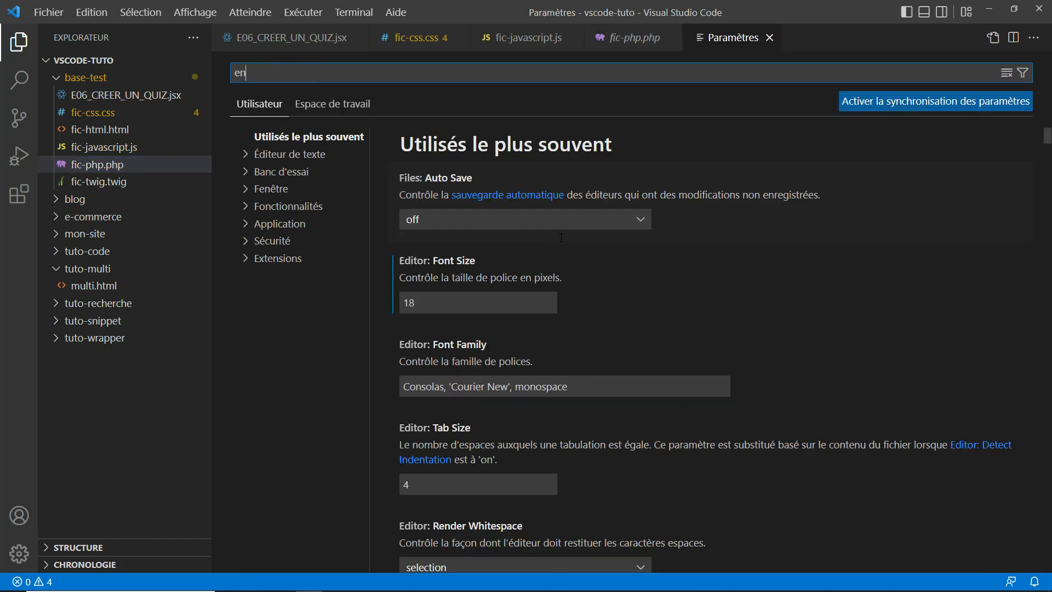
type("able pr")
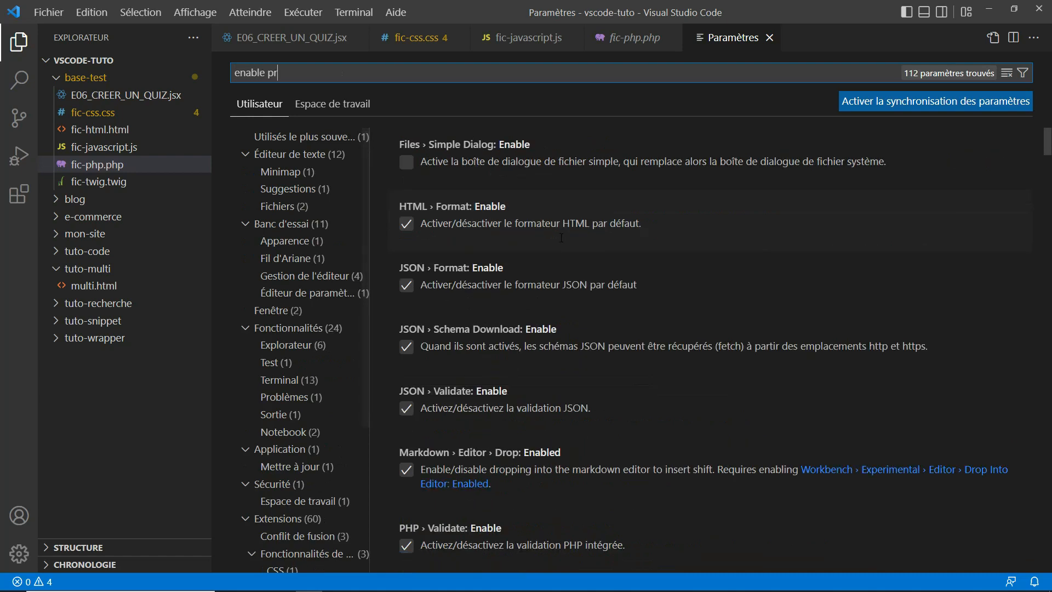
type("eview")
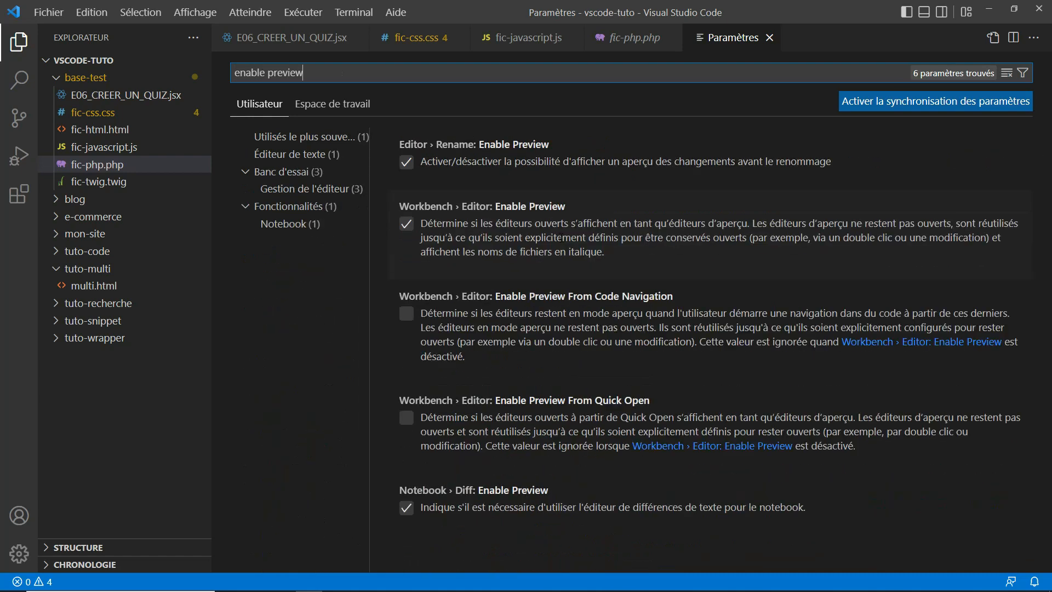
left_click(409, 225)
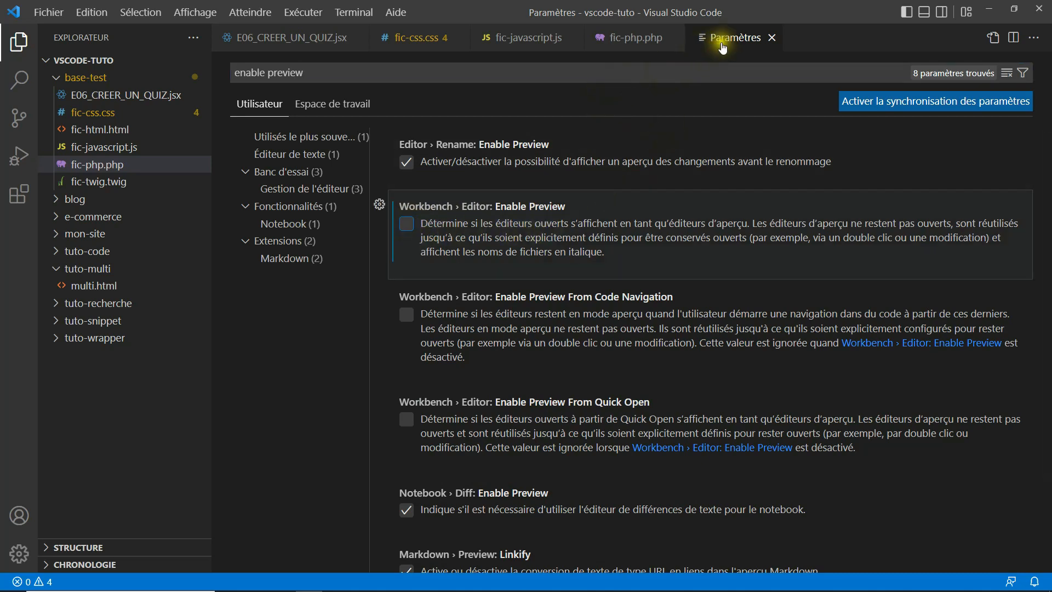
left_click(773, 38)
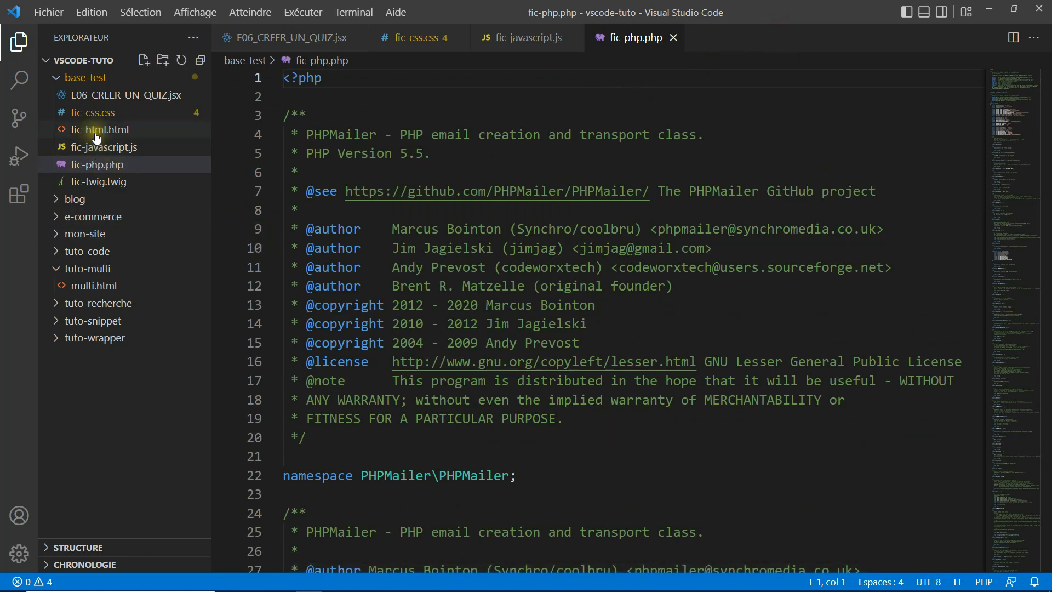
Open fic-twig.twig from the base-test folder and dismiss the Marketplace extension suggestion for .twig files.
left_click(98, 183)
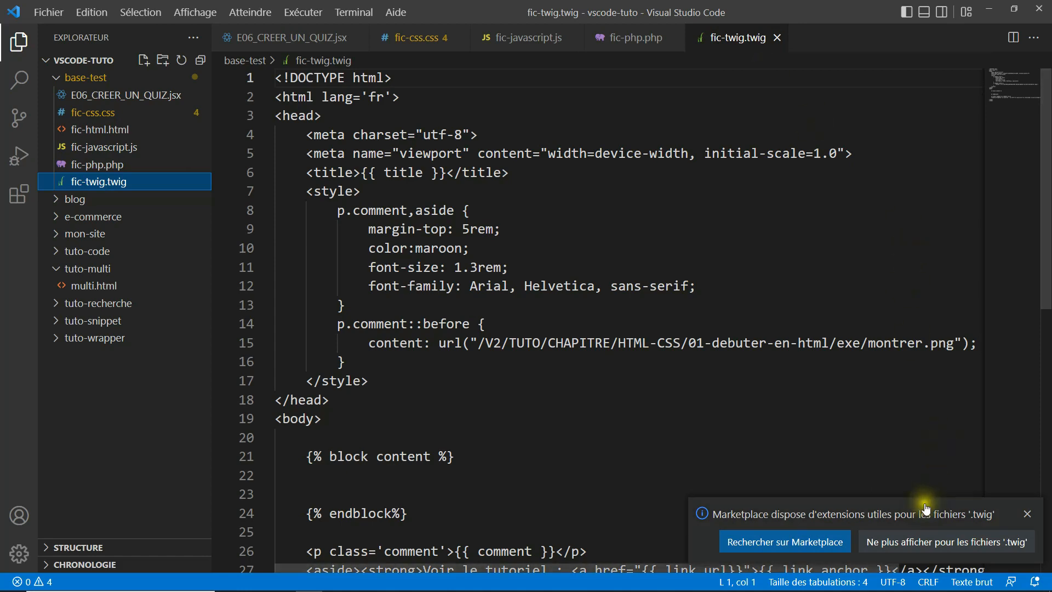
left_click(1027, 519)
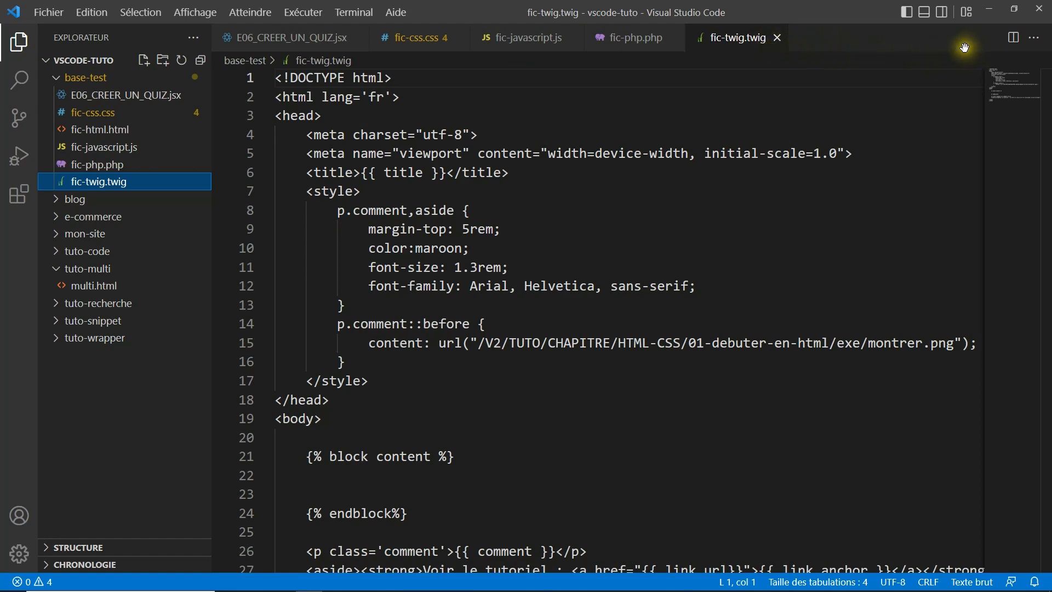
Close all open editors at once.
left_click(1033, 38)
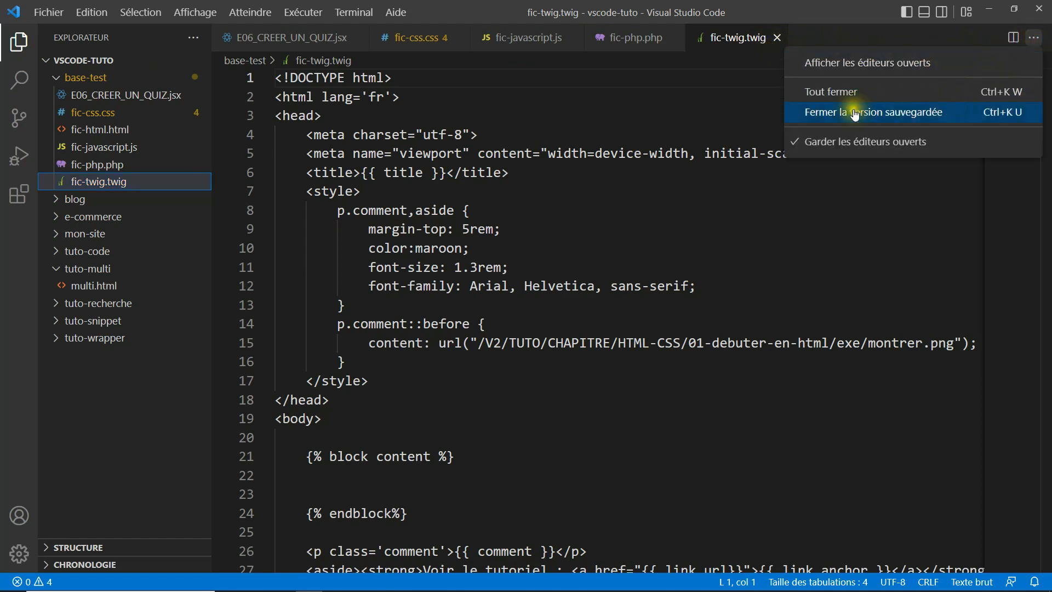
left_click(752, 101)
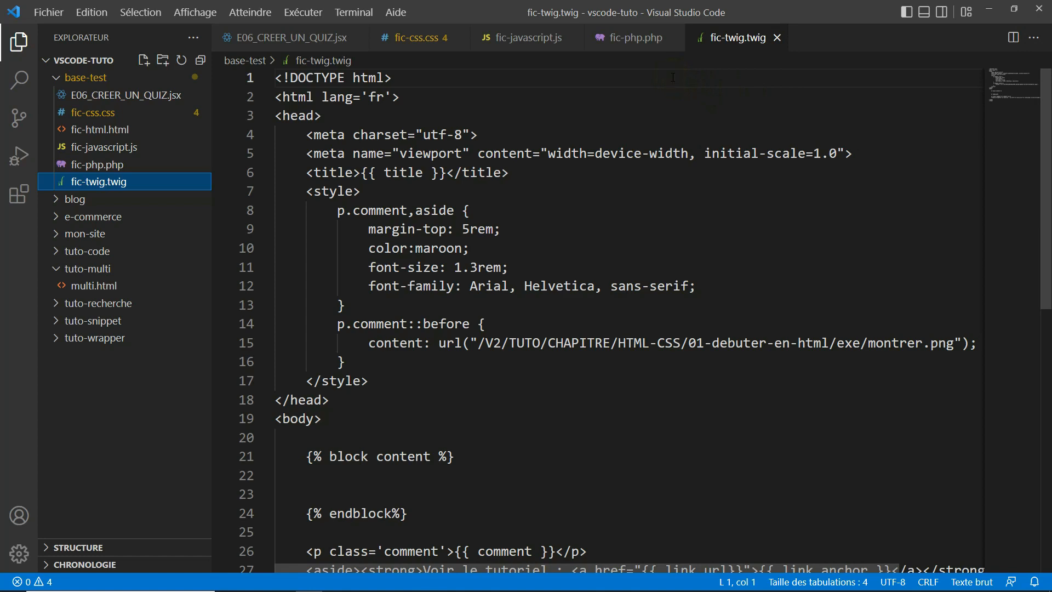
key("alt")
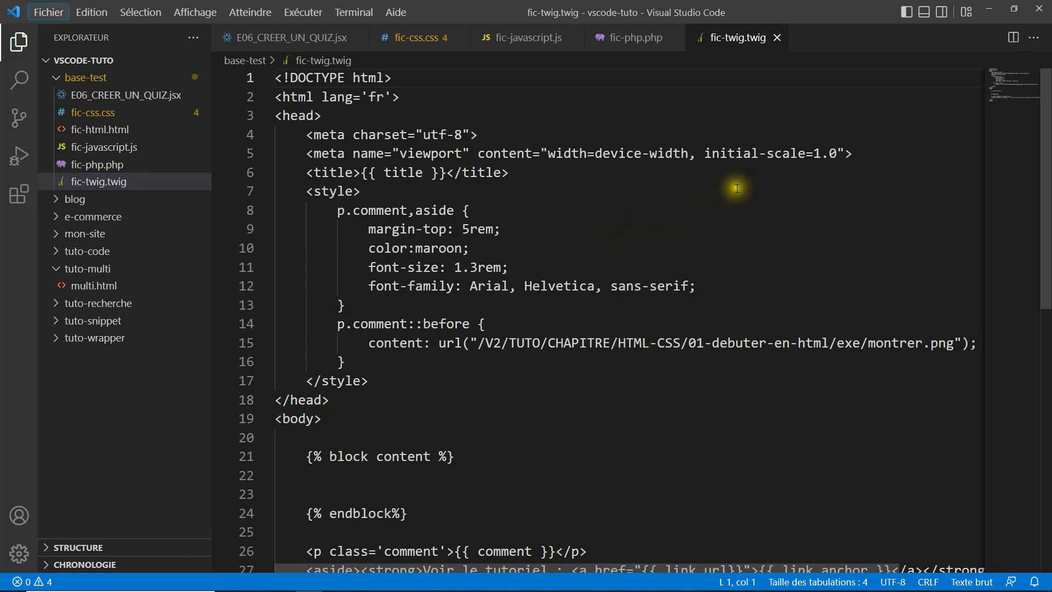
left_click(1032, 43)
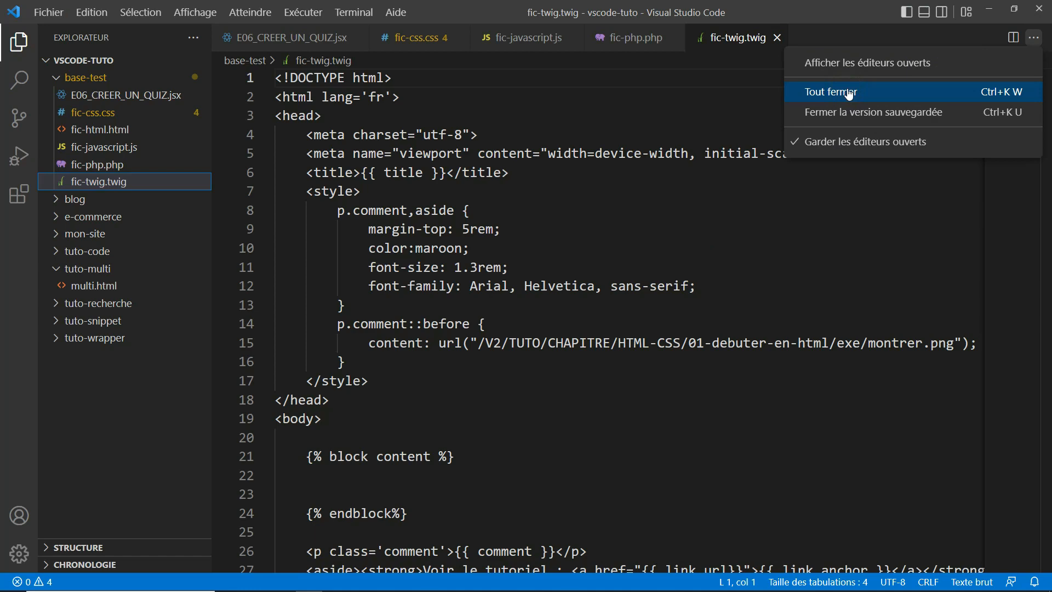
key("ctrl+k")
key("w")
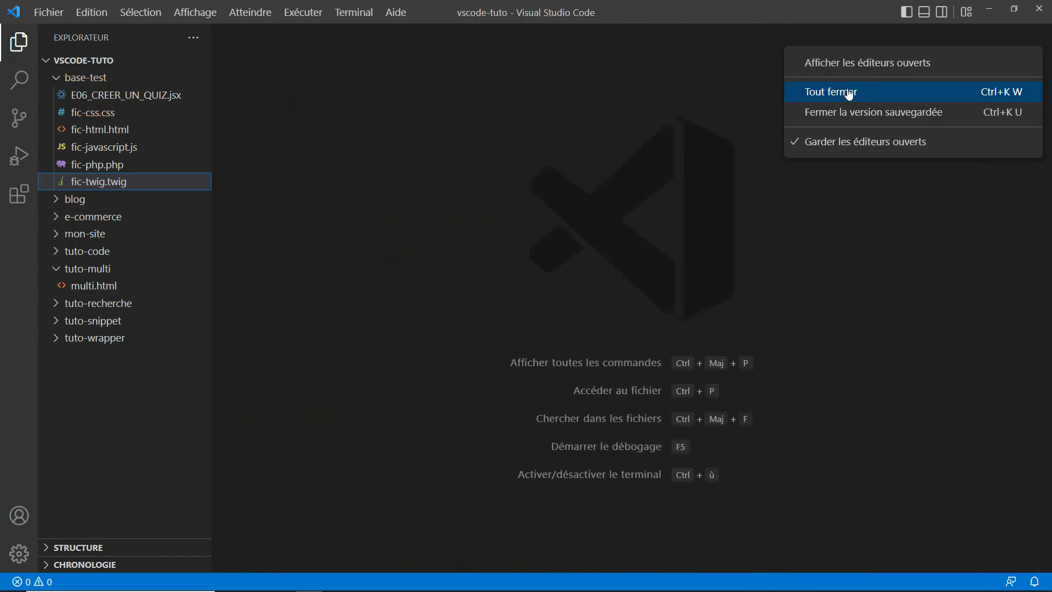
left_click(561, 255)
Delete the workbench.editor.enablePreview line from the user settings JSON, save the file and close it.
key("ctrl+shift+p")
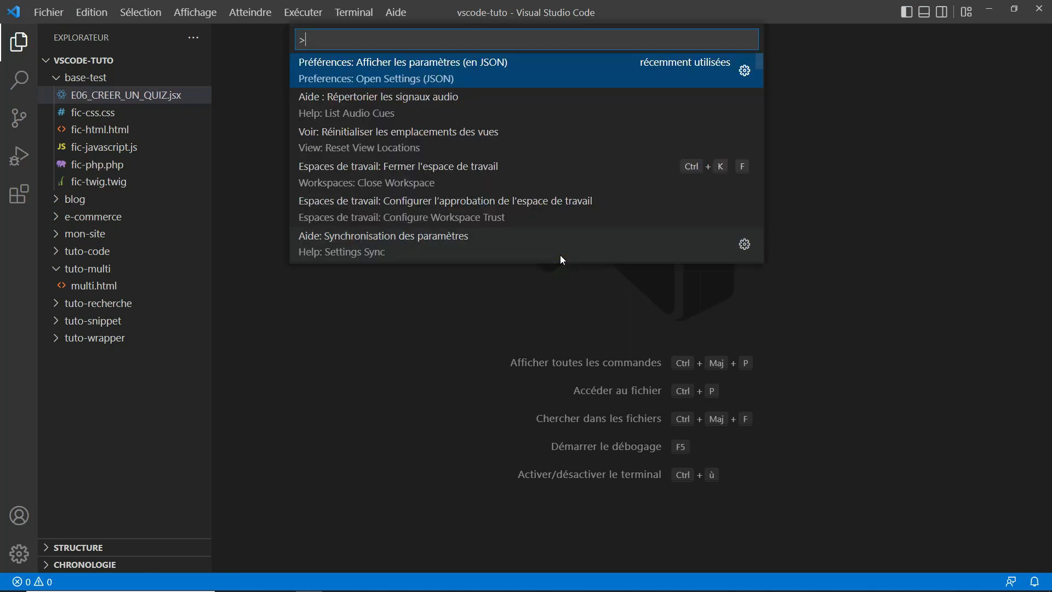
left_click(467, 77)
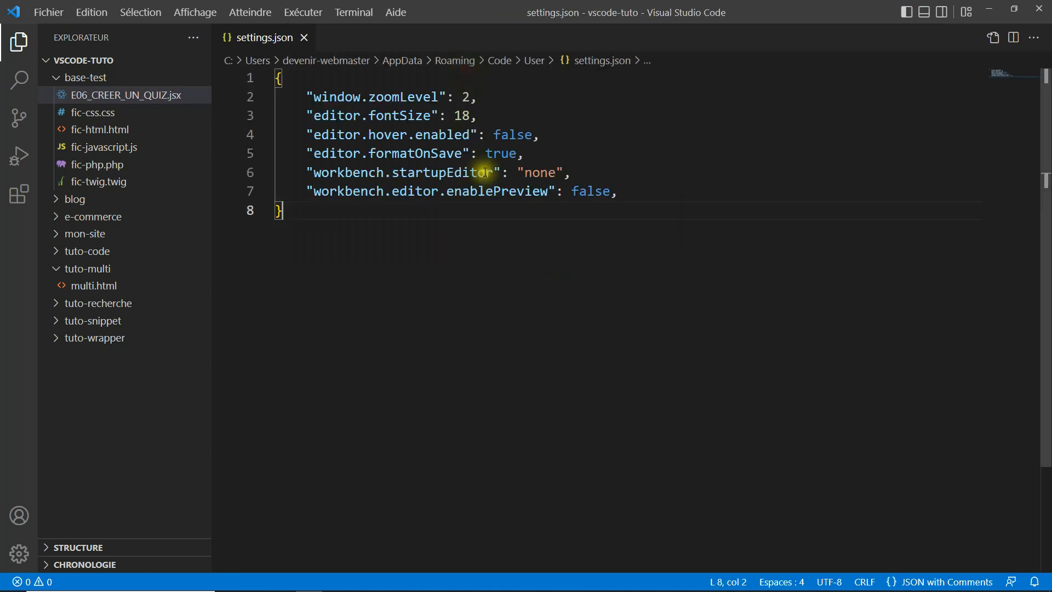
left_click(484, 192)
key("ctrl+shift+k")
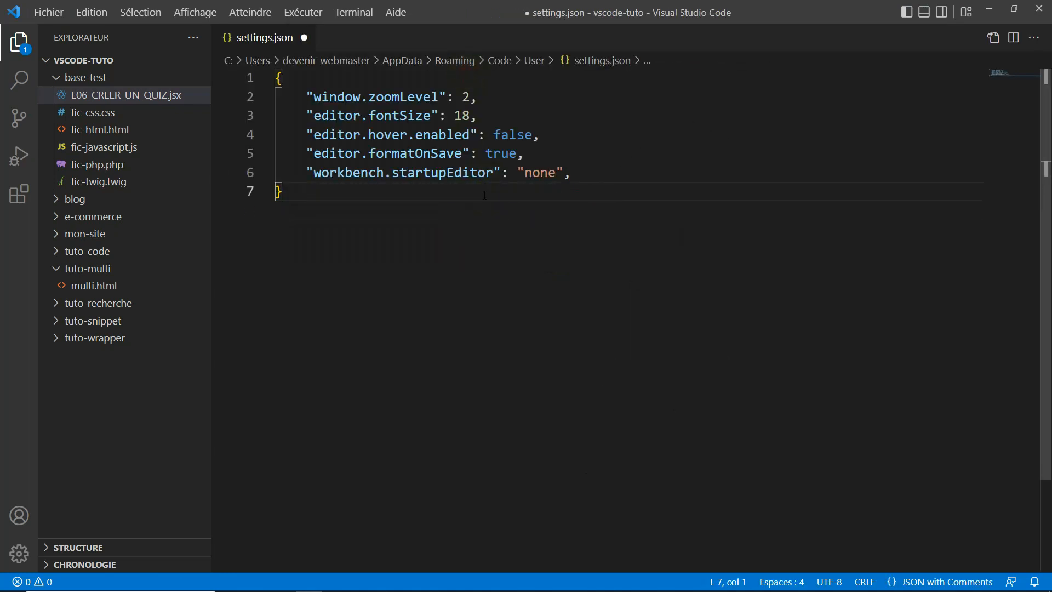
key("ctrl+s")
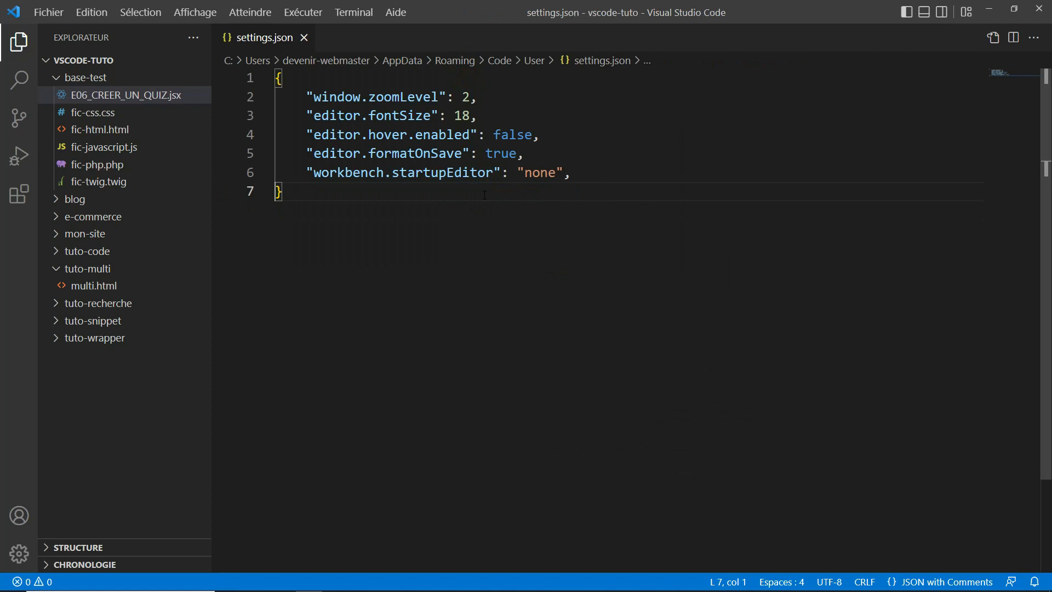
left_click(304, 37)
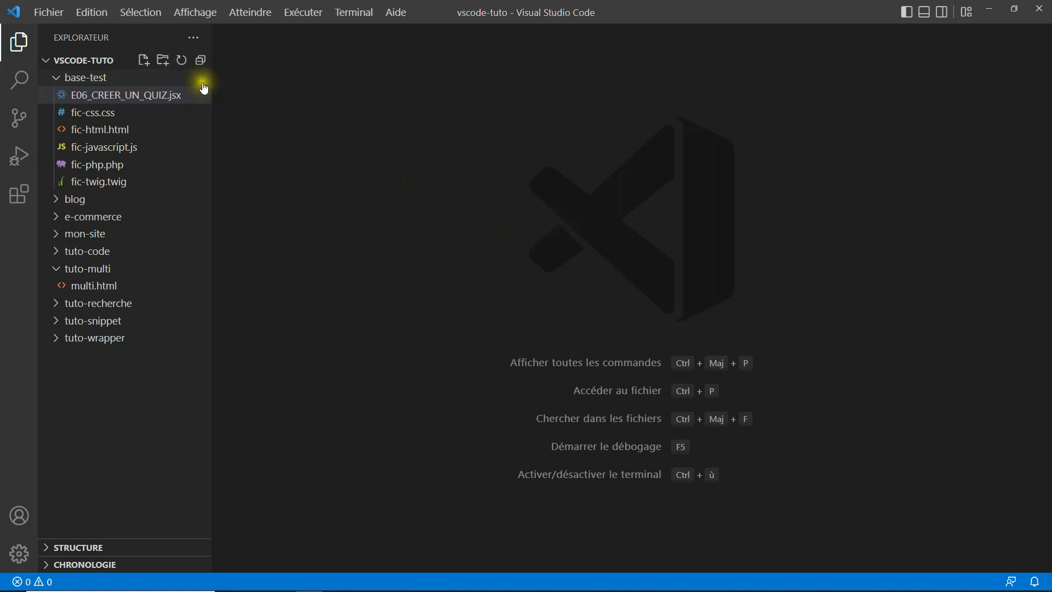
Open E06_CREER_UN_QUIZ.jsx, open fic-css.css beside it in a second editor group and split fic-css.css into a third group alongside.
left_click(122, 96)
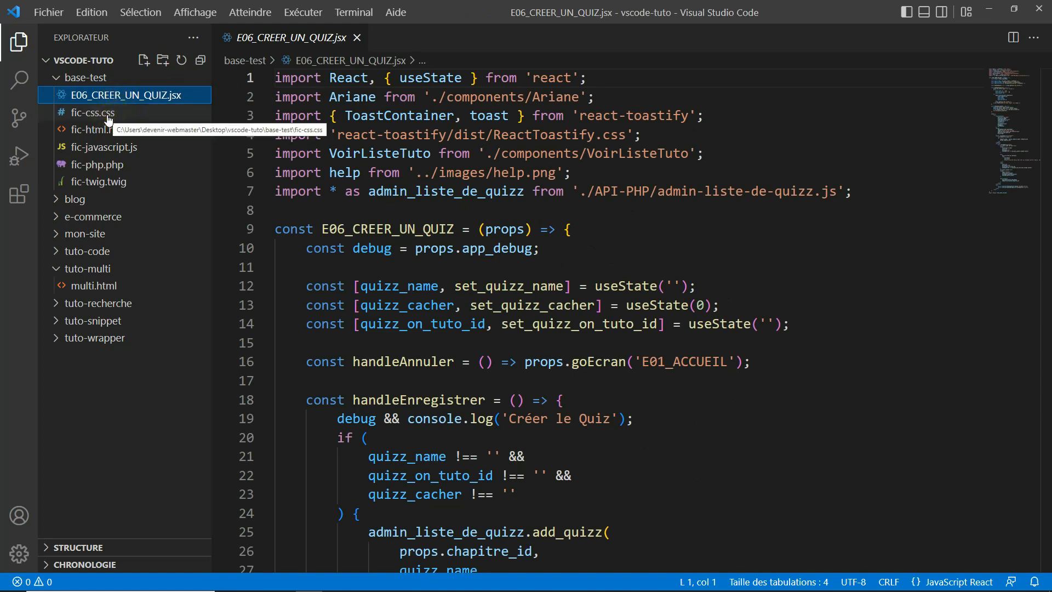
left_click(108, 116, "alt")
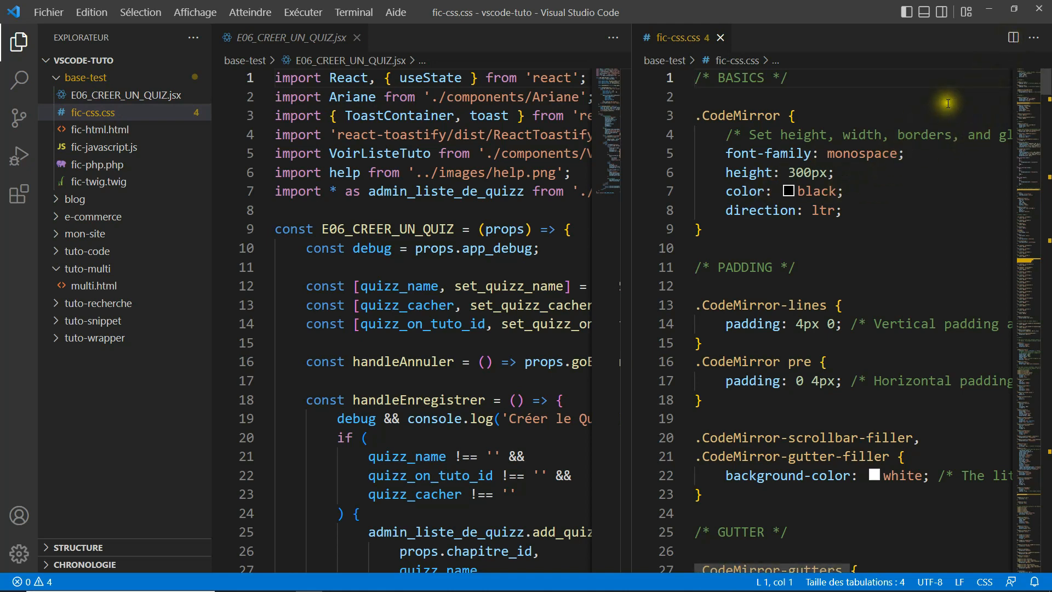
left_click(1012, 38)
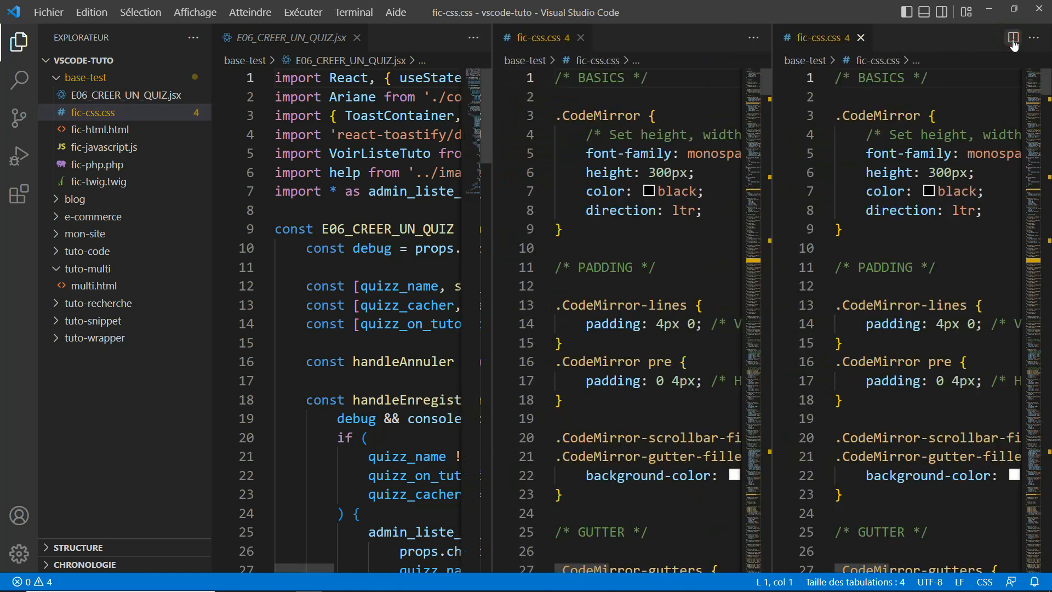
Open fic-javascript.js from base-test in the third editor group and split it downward into a group below.
left_click(92, 149)
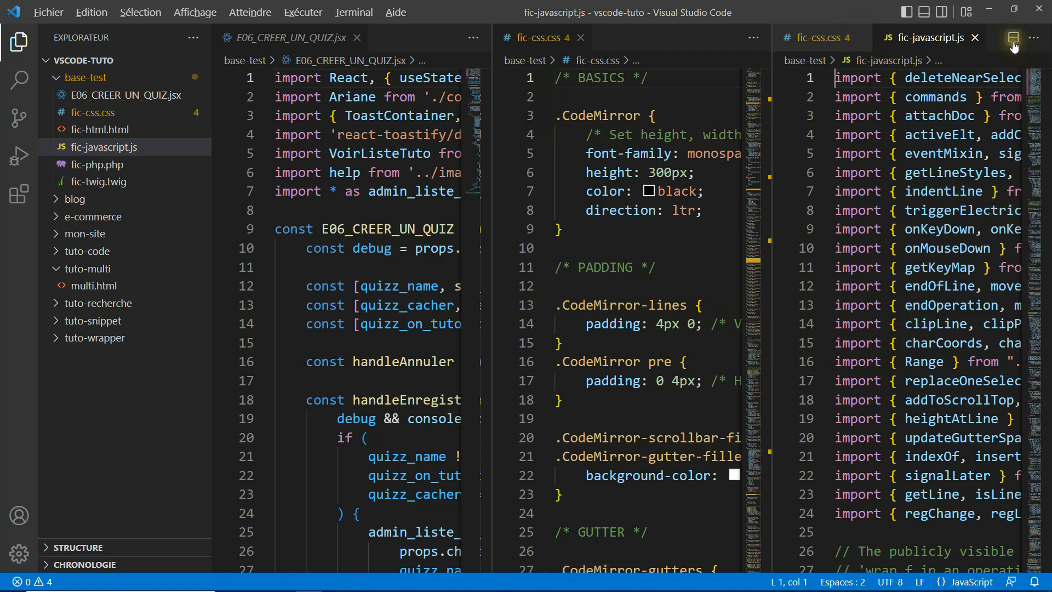
key("alt")
left_click(1012, 39, "alt")
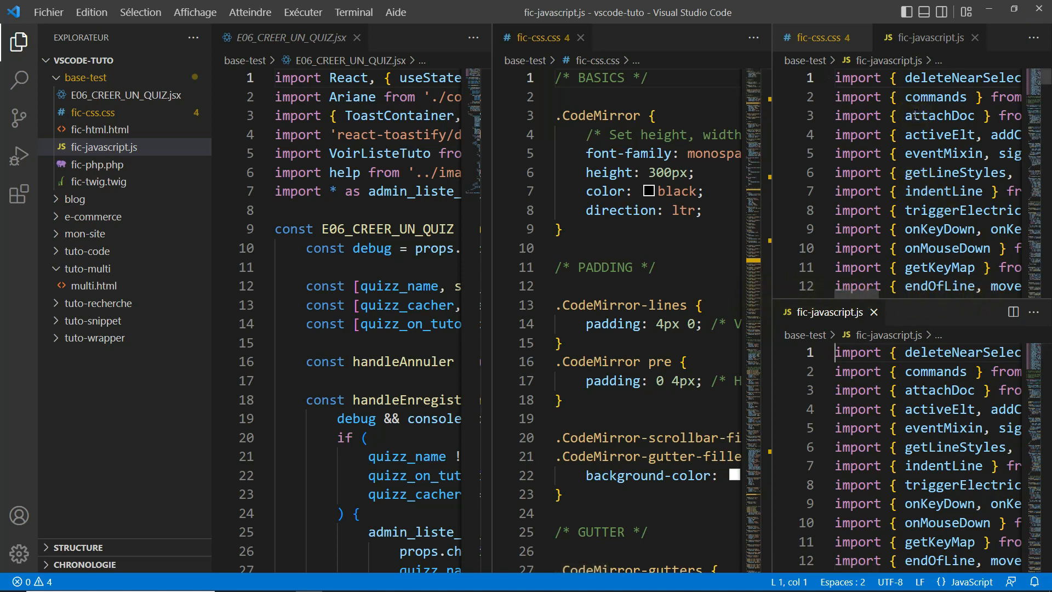
Close all editors in each editor group, one group after another, until no file is open.
left_click(1033, 38)
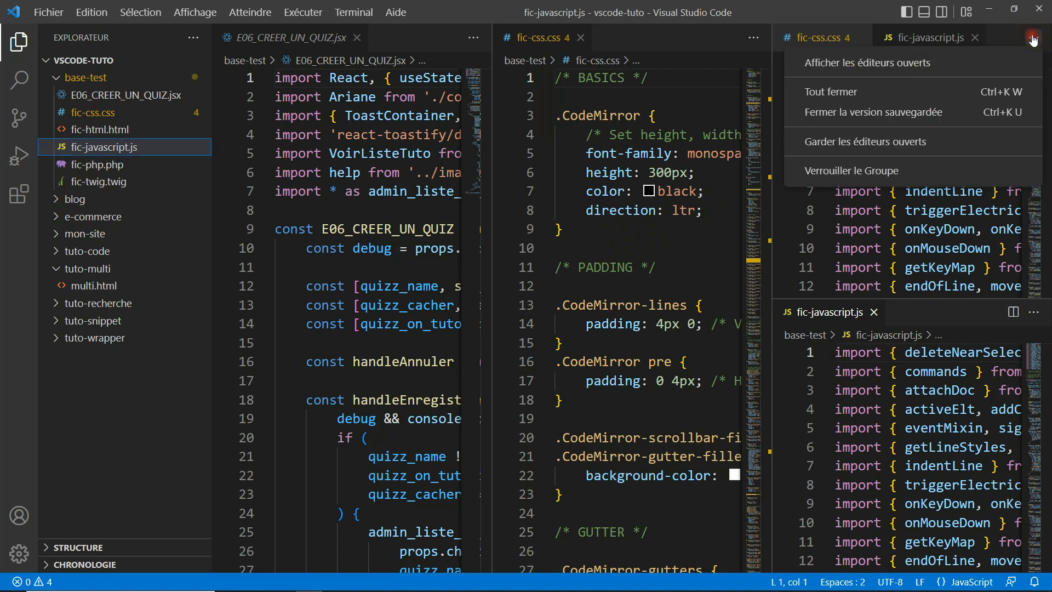
left_click(863, 95)
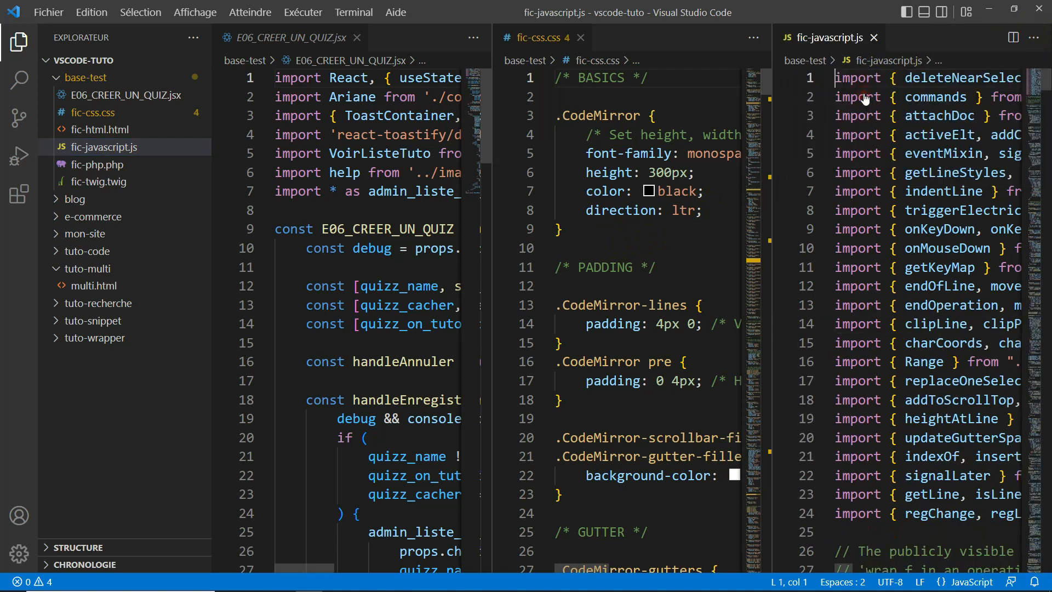
left_click(1032, 39)
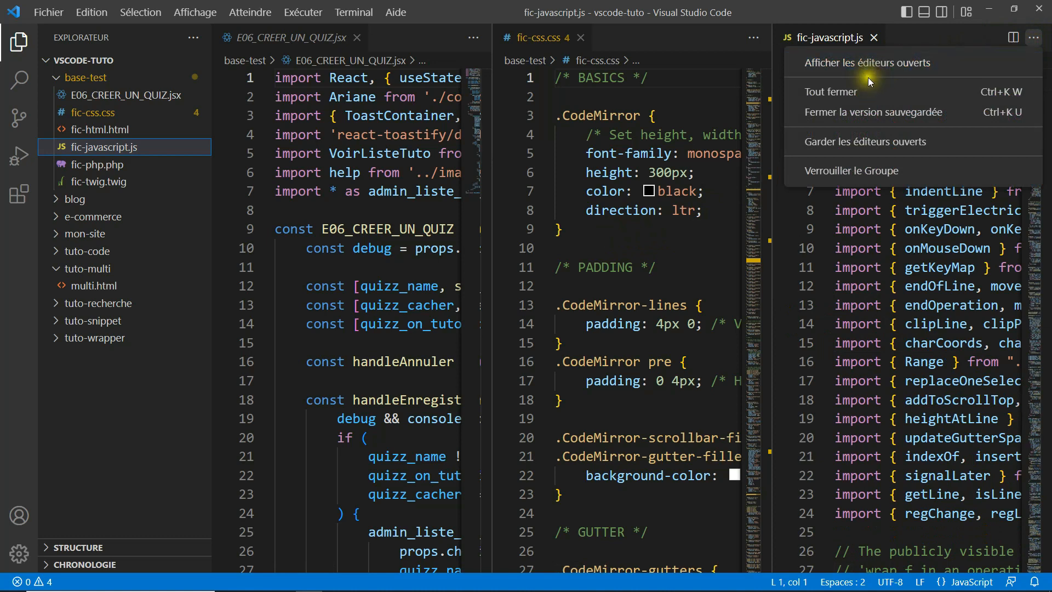
left_click(851, 93)
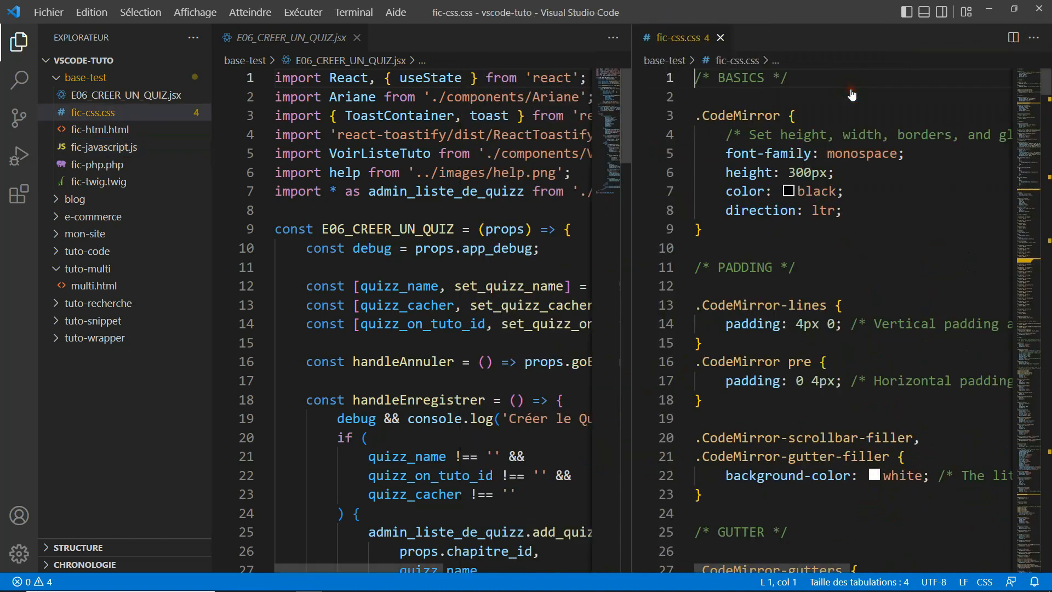
left_click(1033, 38)
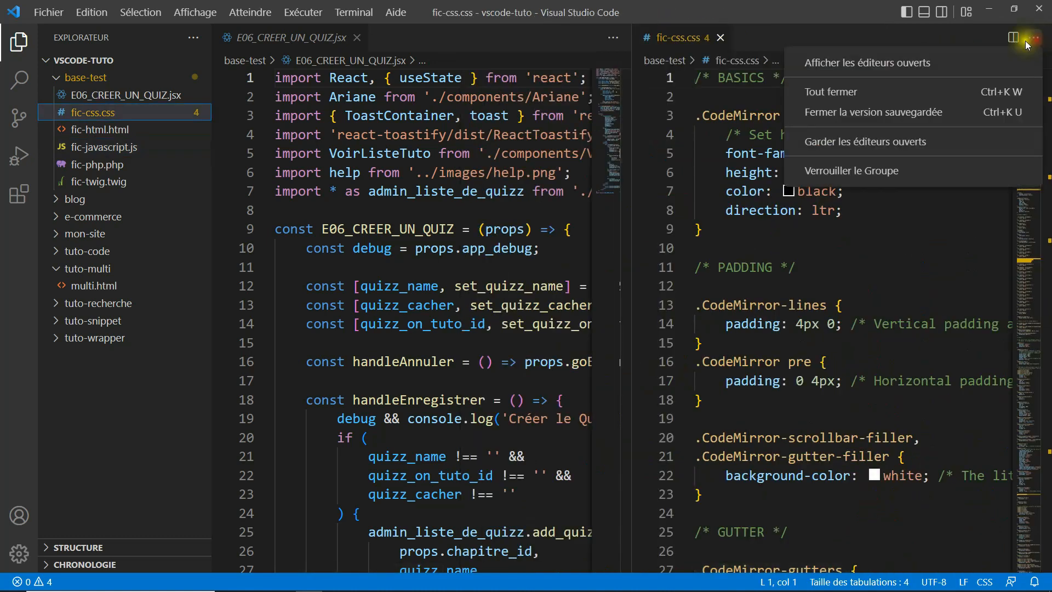
left_click(889, 89)
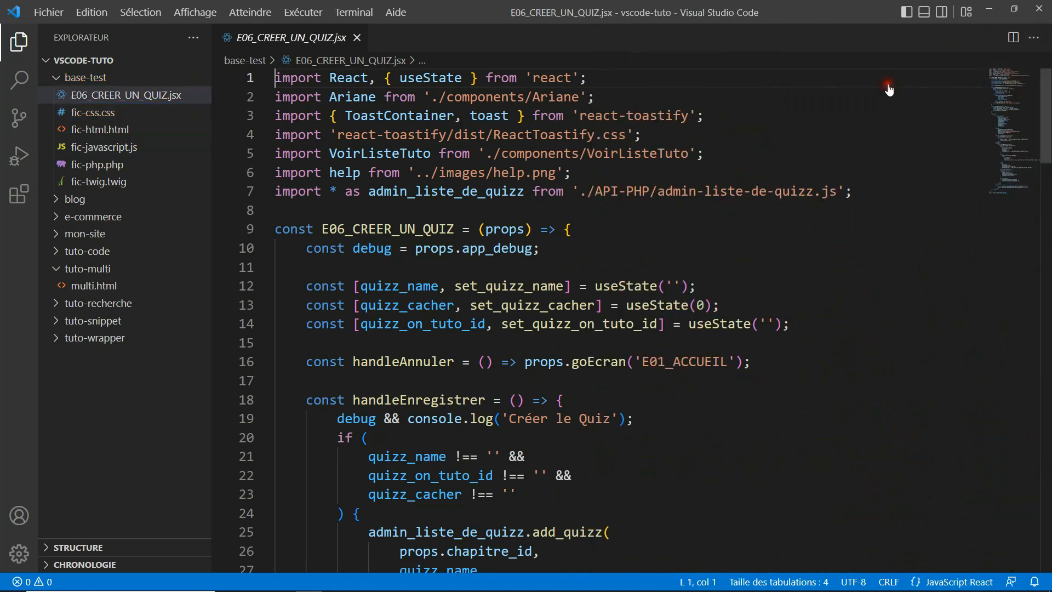
left_click(1033, 38)
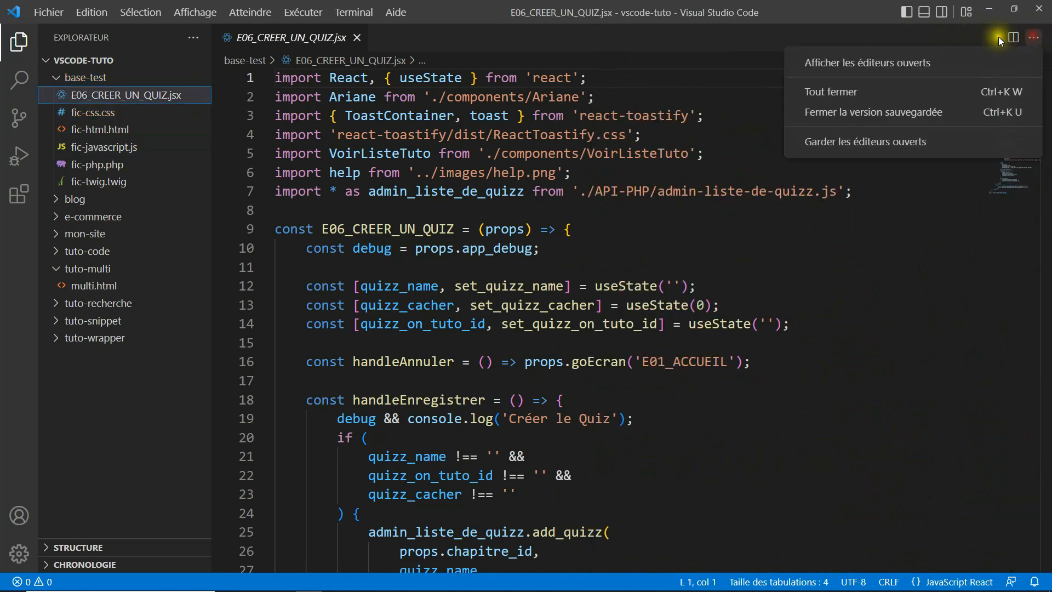
left_click(888, 91)
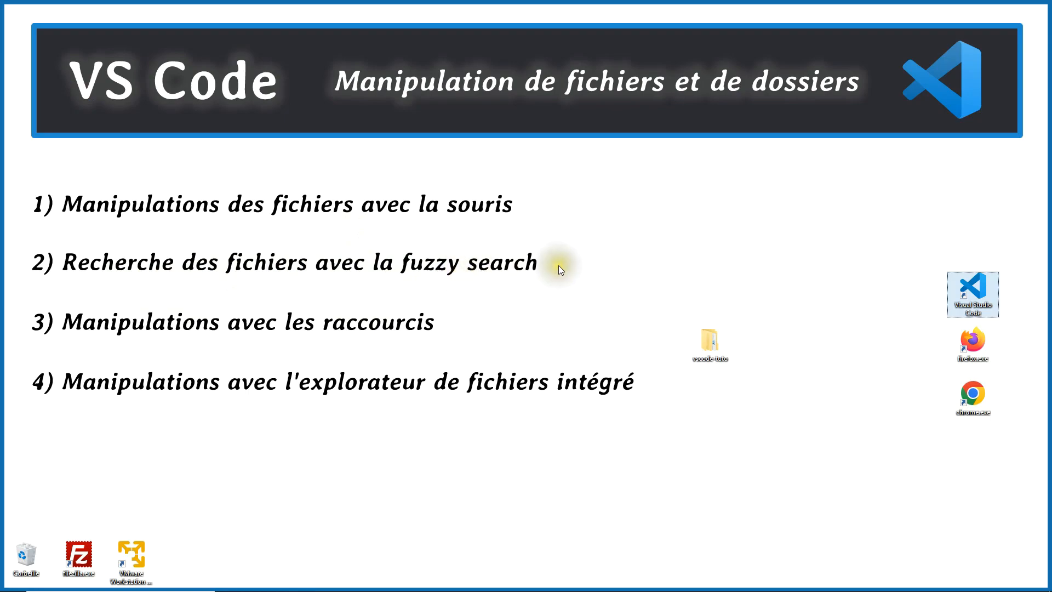
Switch back to VS Code, search files by name for "tu4" and open tuto-4.html from mon-site\tuto.
key("super+d")
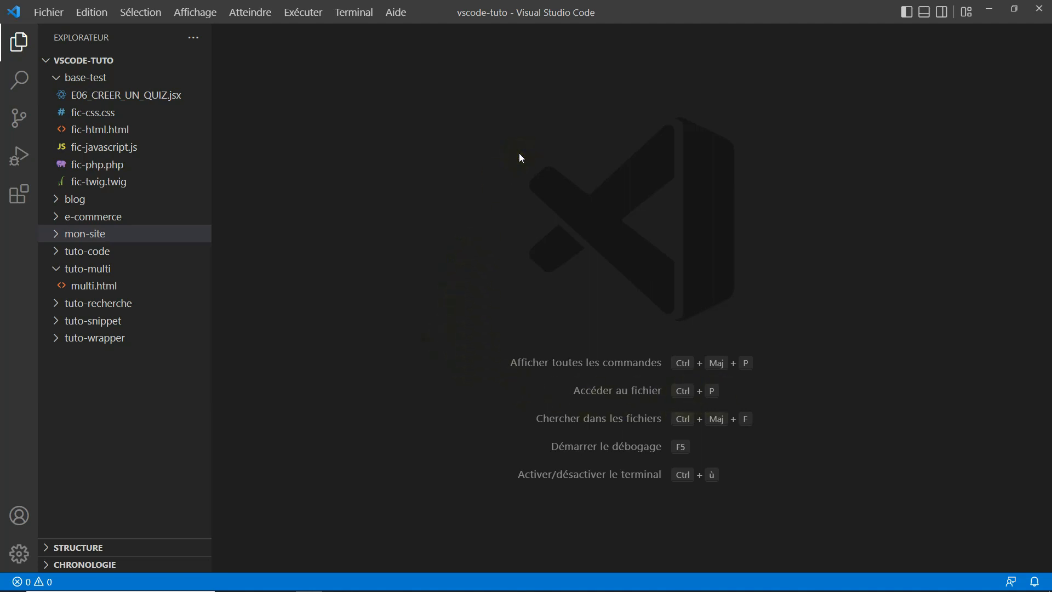
key("ctrl+p")
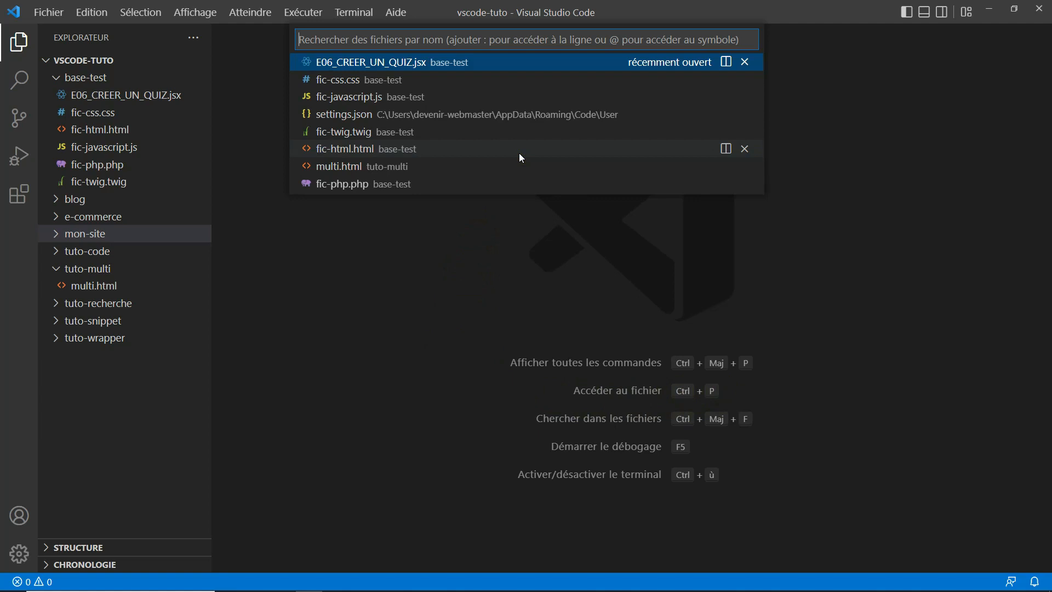
type("tu")
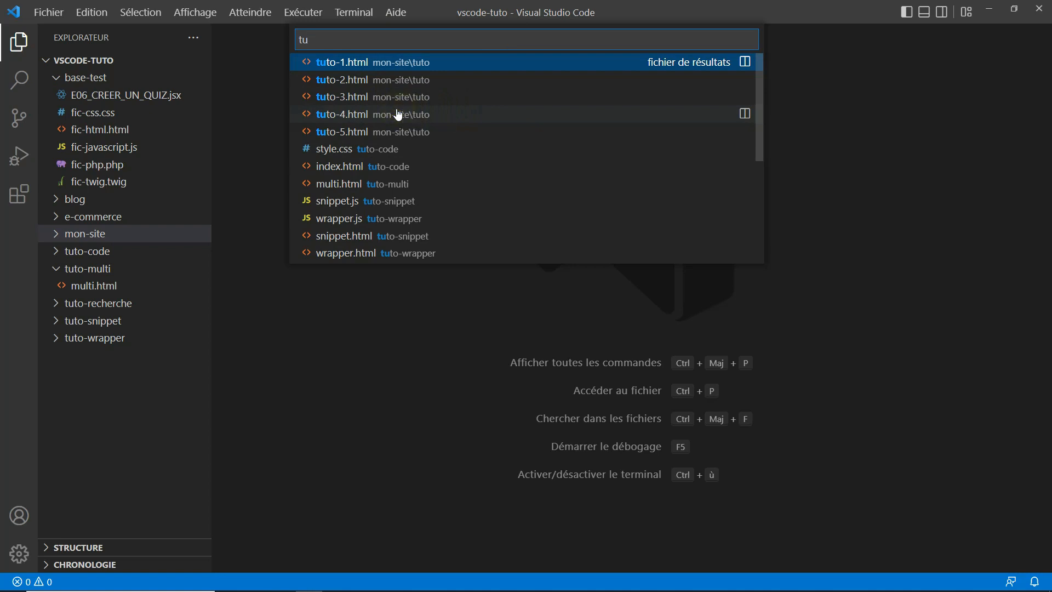
type("4")
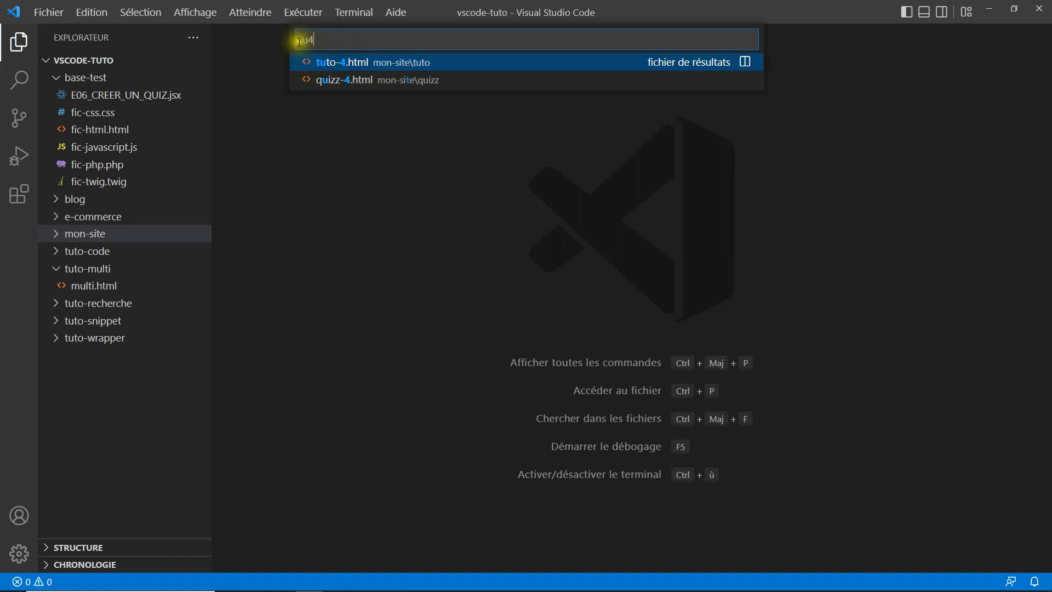
left_click(337, 71)
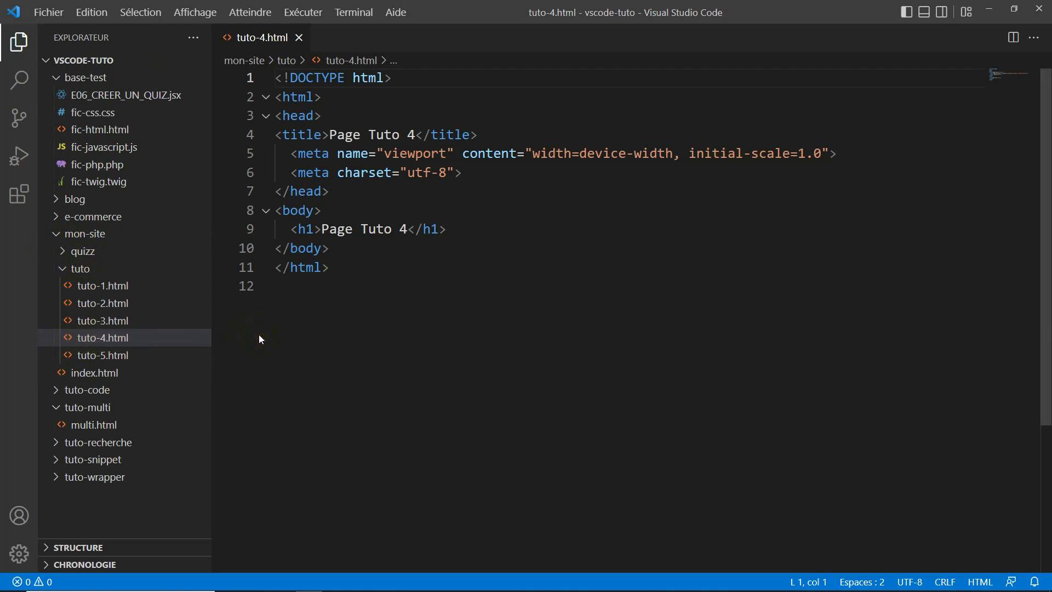
Close tuto-4.html, show the desktop and return to VS Code.
left_click(299, 37)
key("super+d")
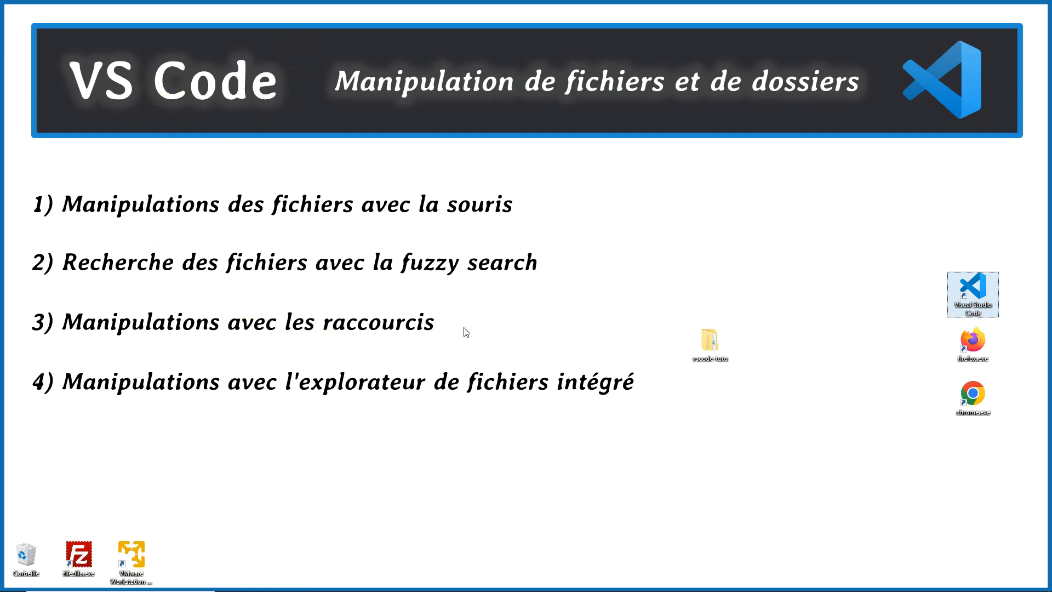
key("super+d")
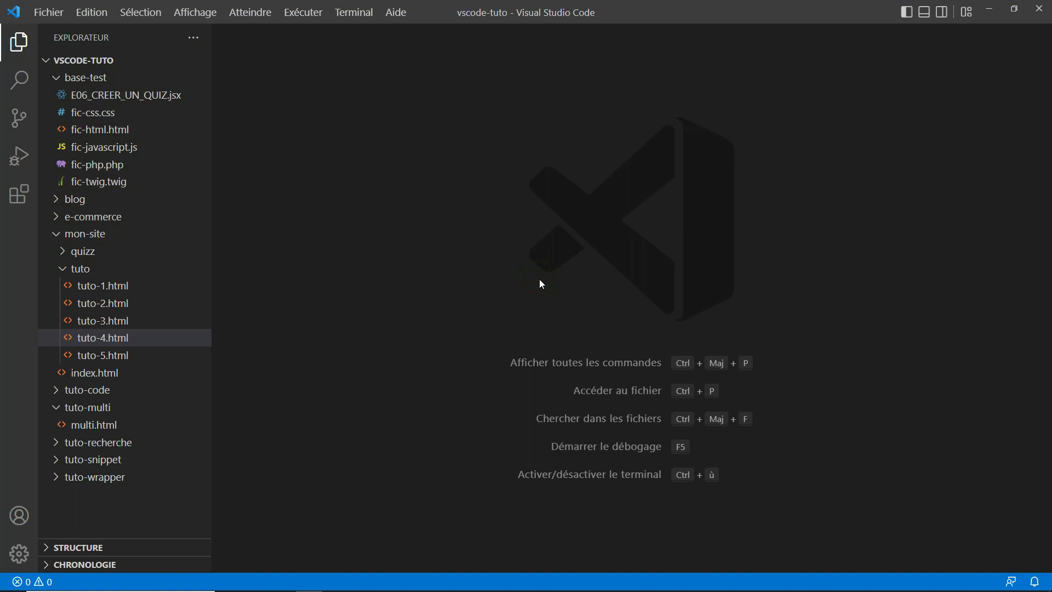
Open quizz-3.html from the mon-site/quizz folder with the Open File command and move the focus to the file explorer.
key("ctrl+o")
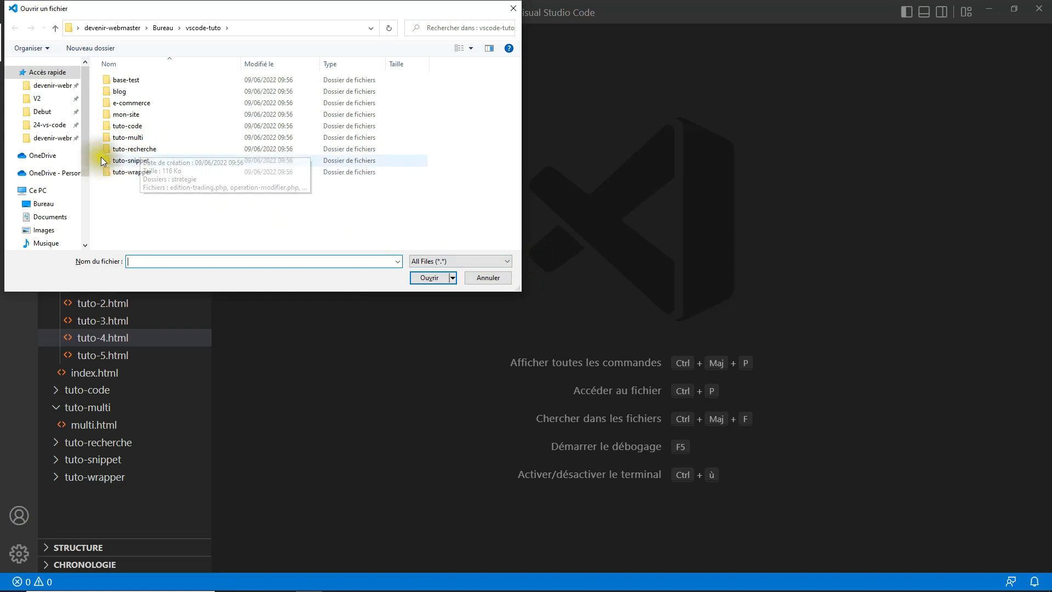
double_click(118, 115)
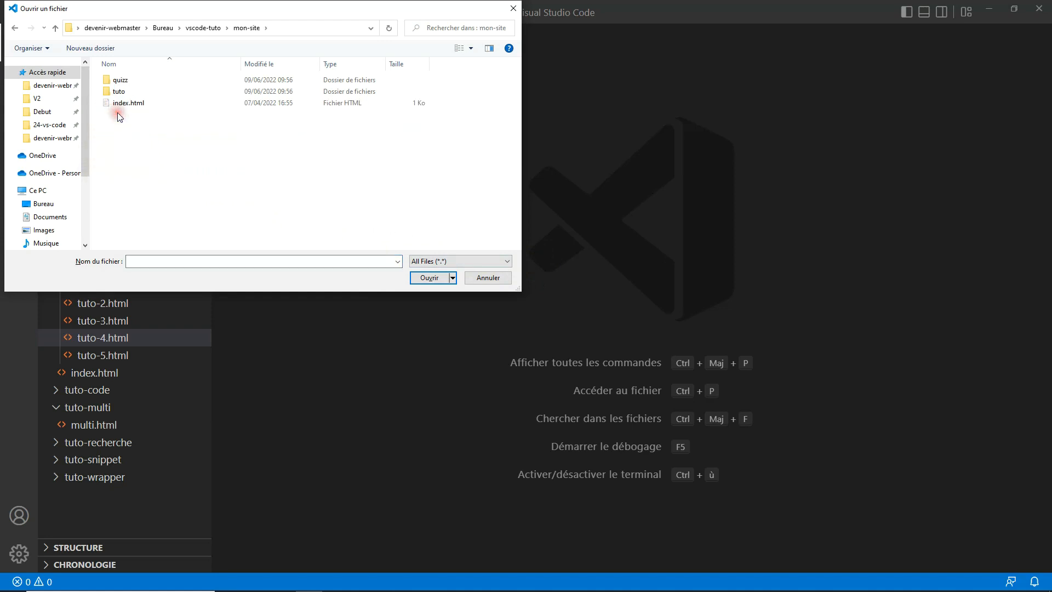
double_click(118, 80)
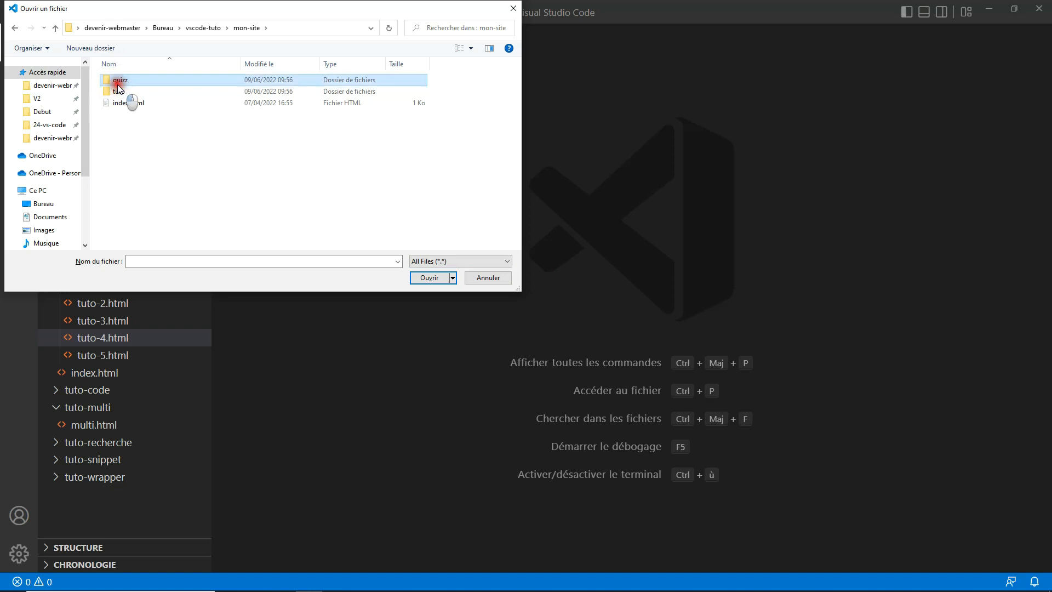
double_click(123, 103)
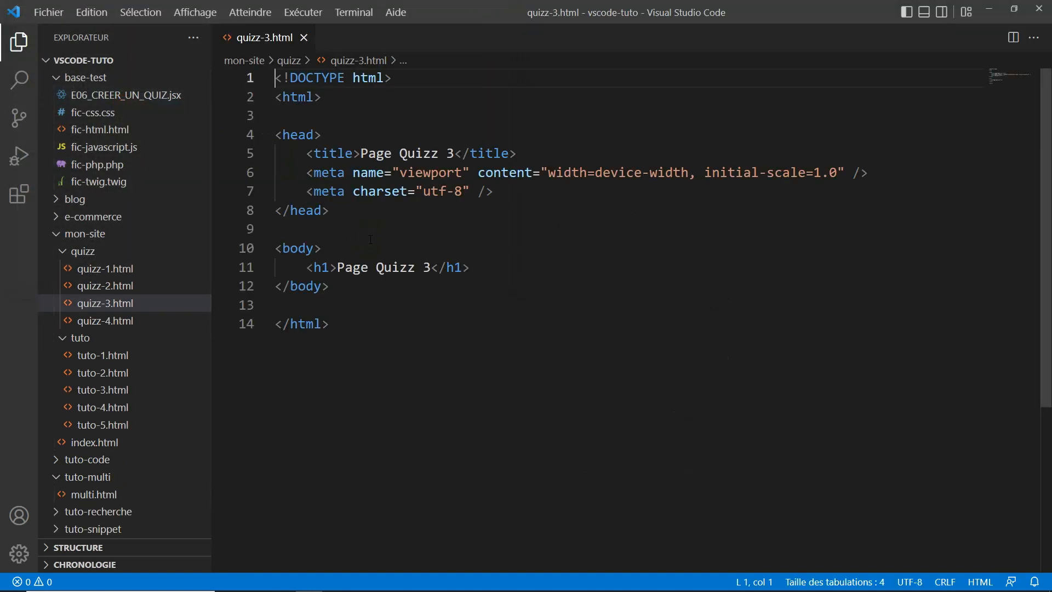
key("ctrl+shift+e")
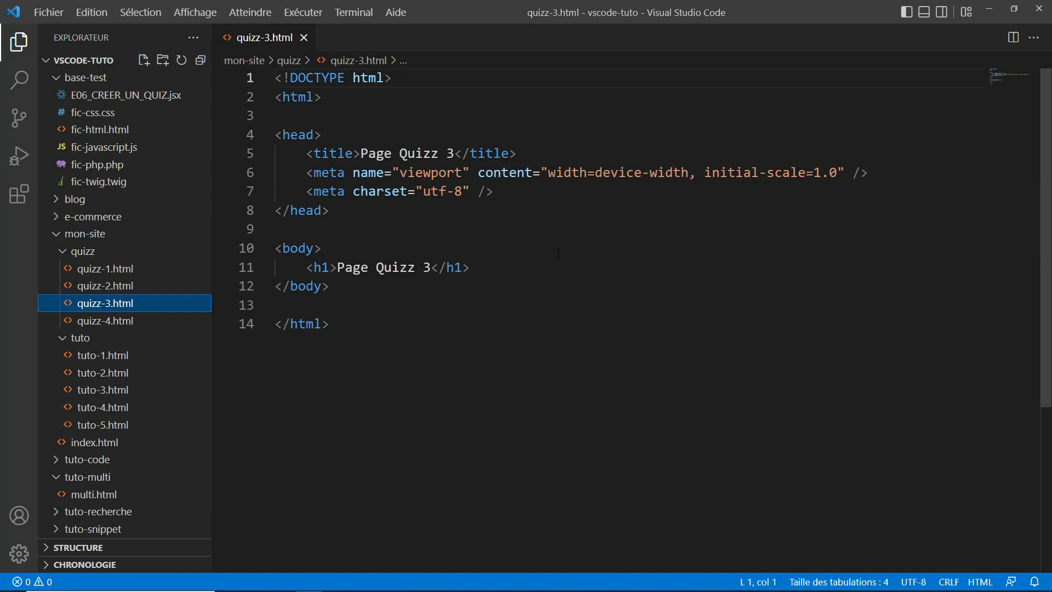
Create a new untitled file and set its language mode to JavaScript, filtering the languages with "ja".
key("ctrl+n")
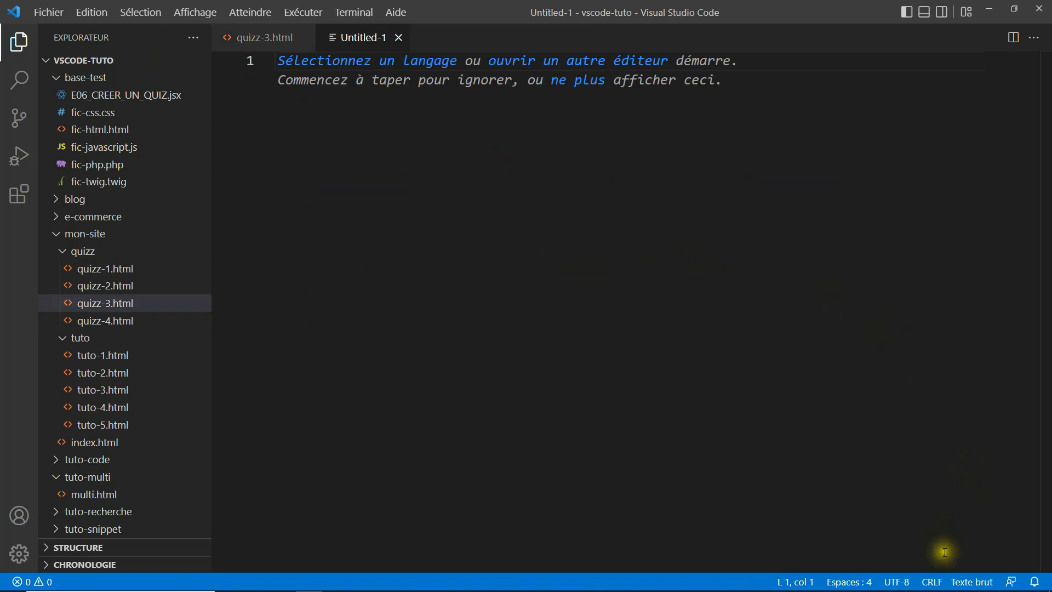
left_click(971, 583)
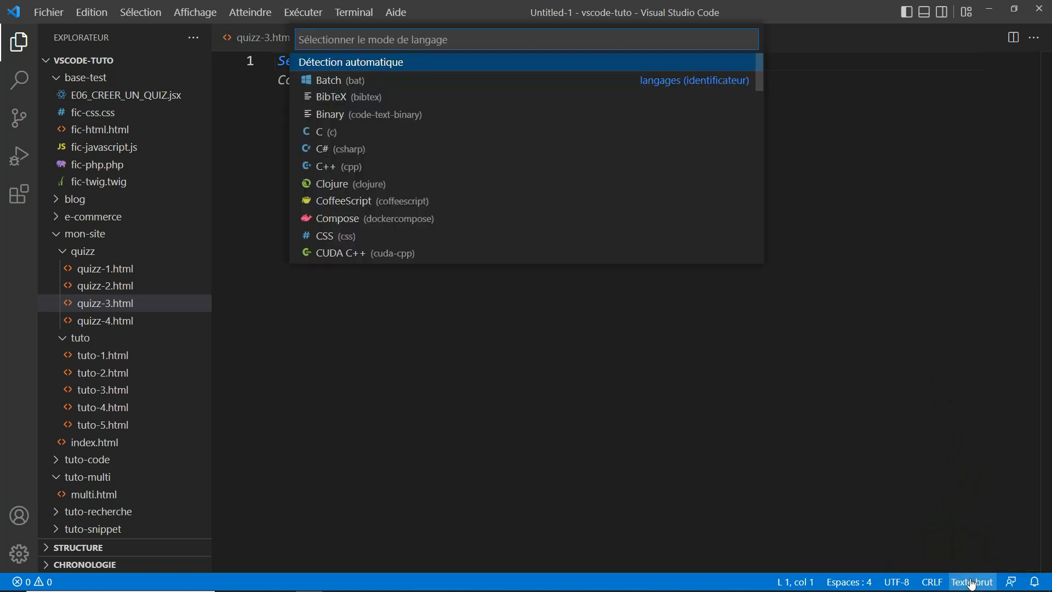
type("ja")
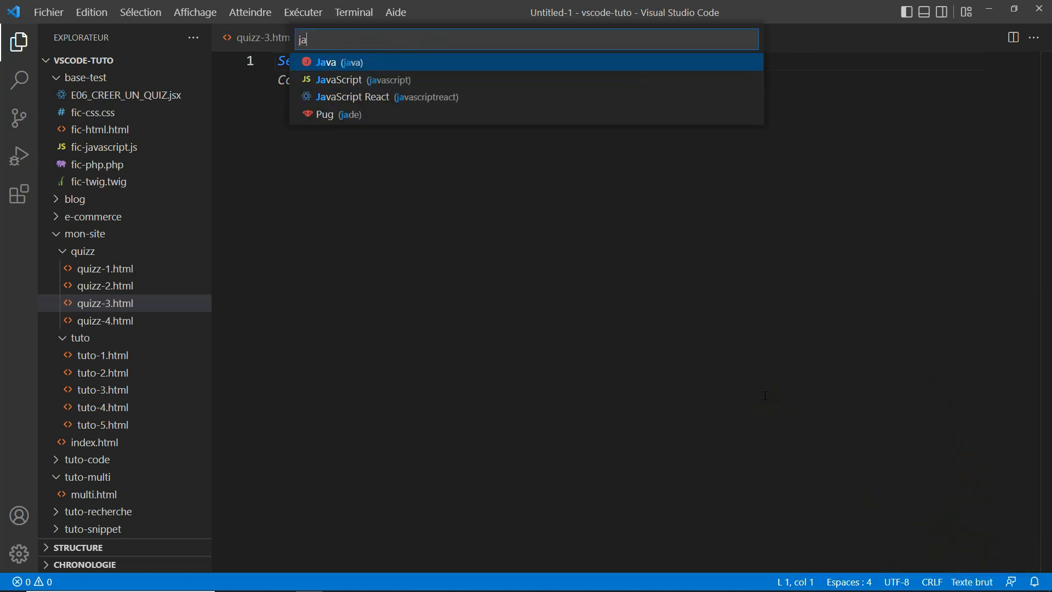
key("Down")
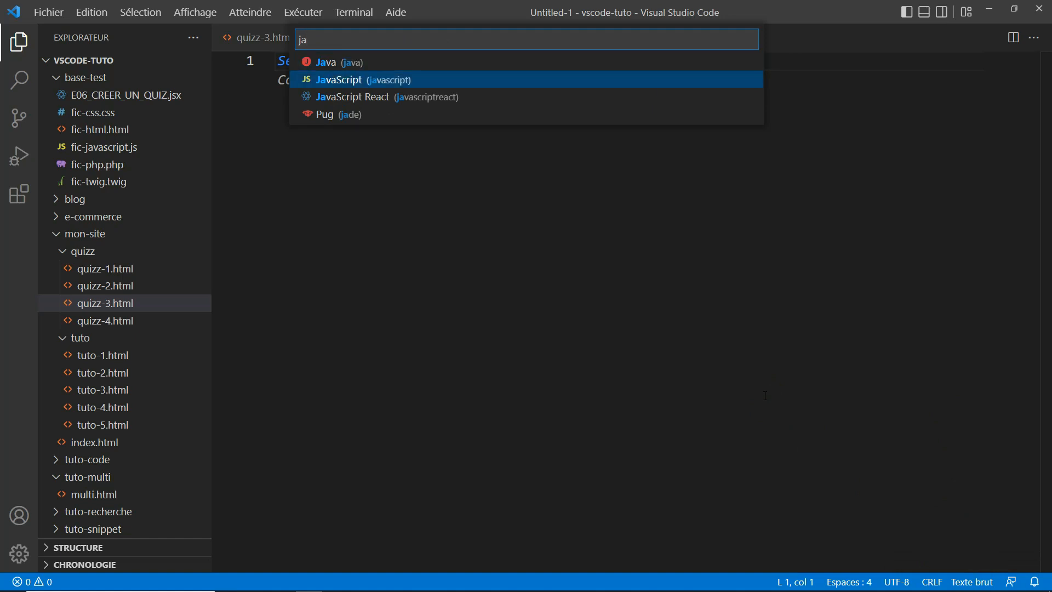
key("Return")
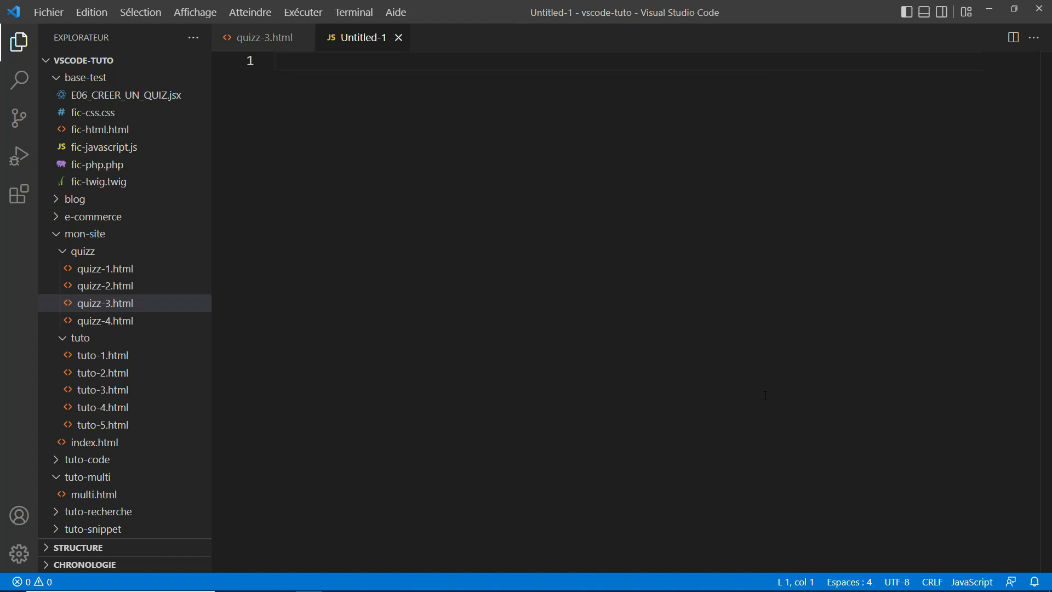
Save the new JavaScript file as test1 in the mon-site/quizz folder.
key("ctrl+s")
type("test1")
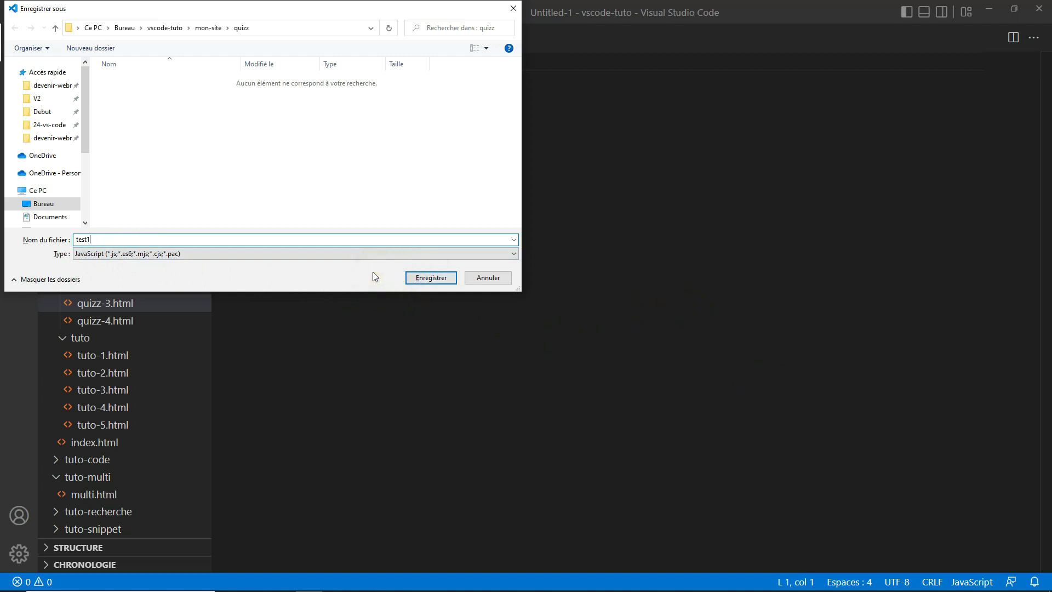
key("Return")
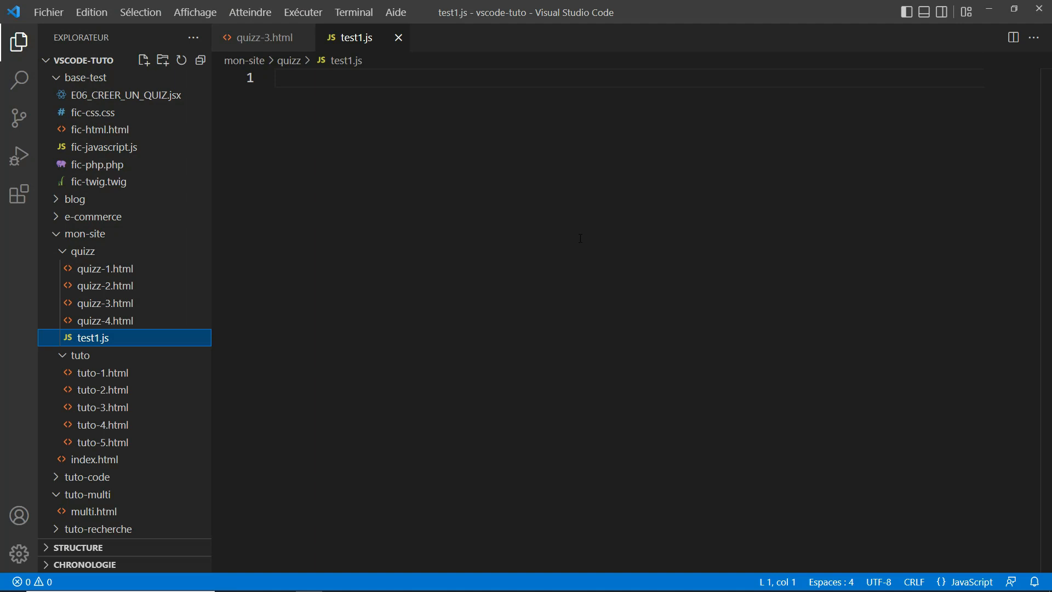
Create a new file and save it as test2.js in the mon-site/quizz folder.
key("ctrl+n")
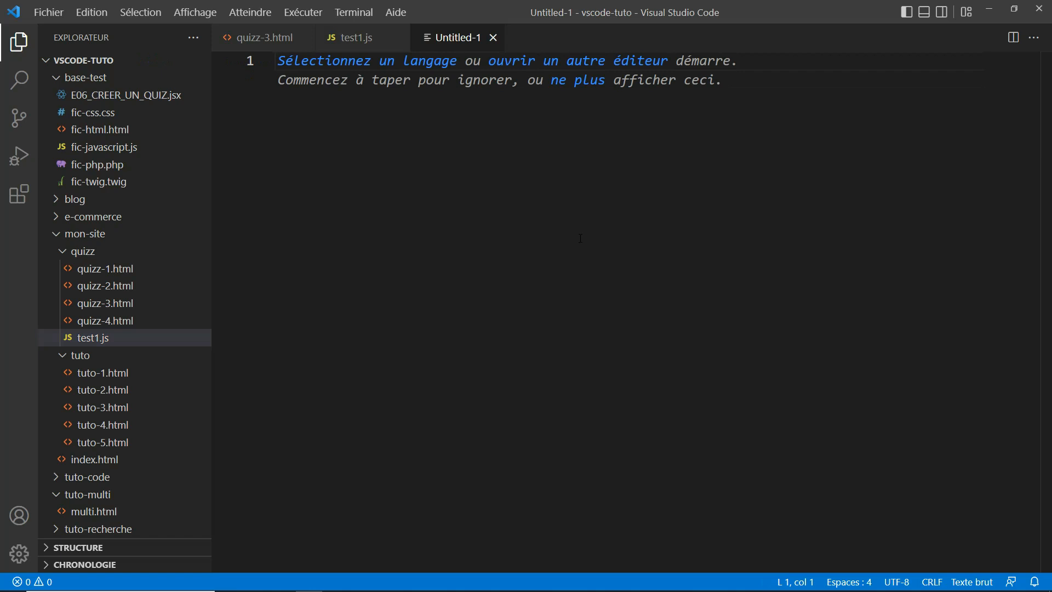
key("ctrl+s")
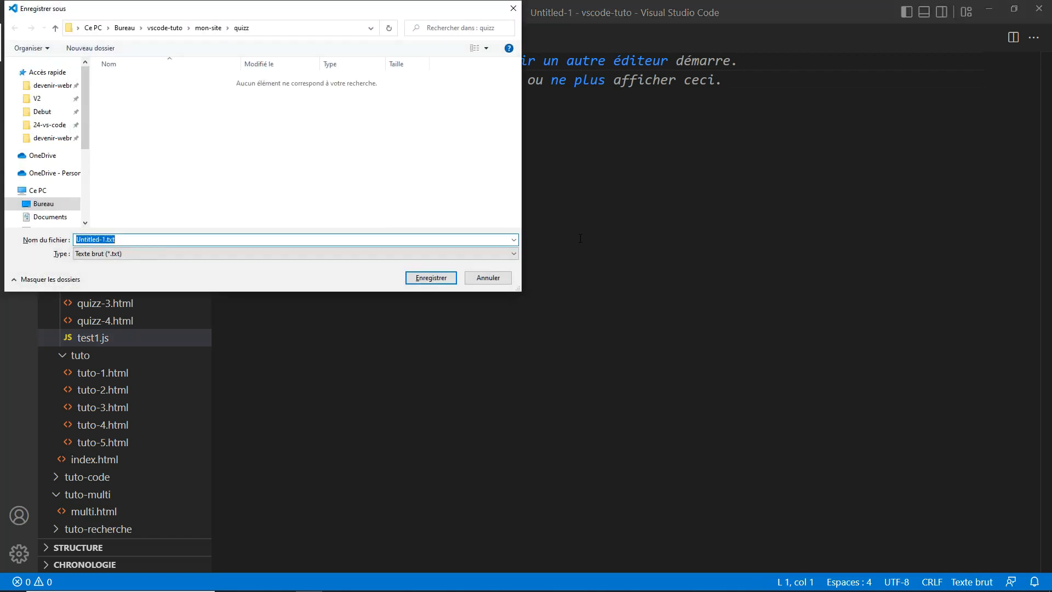
type("test")
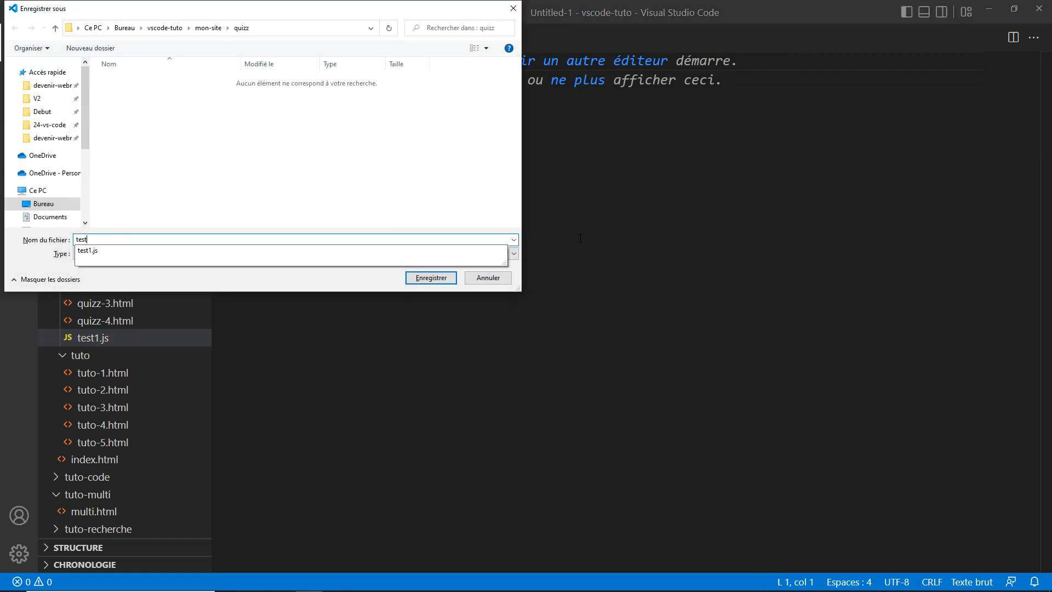
type("2.js")
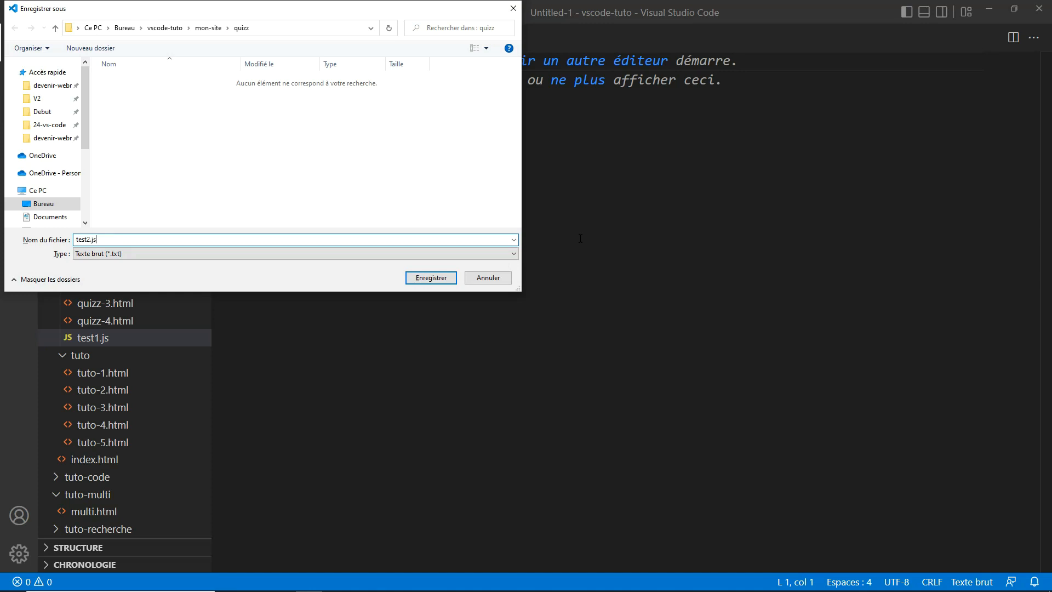
key("Return")
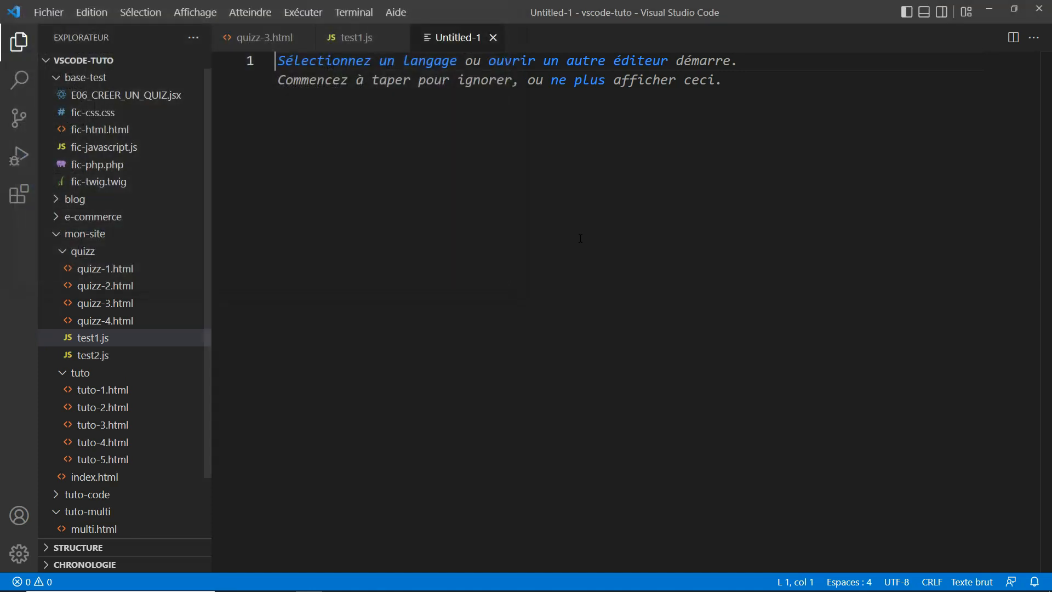
left_click(594, 238)
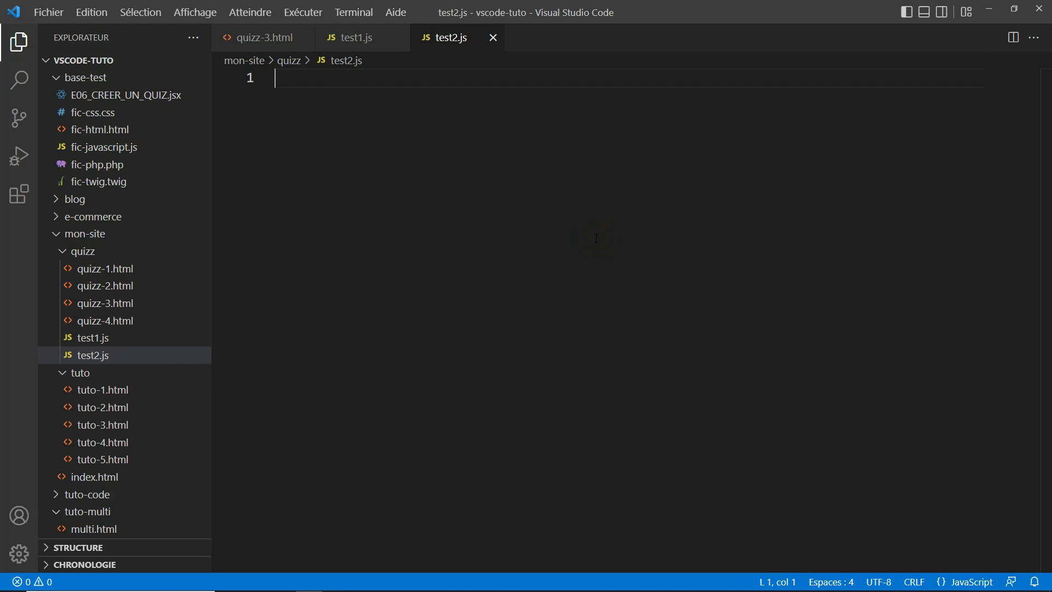
Show the desktop, return to VS Code and move the focus to the file explorer.
key("super+d")
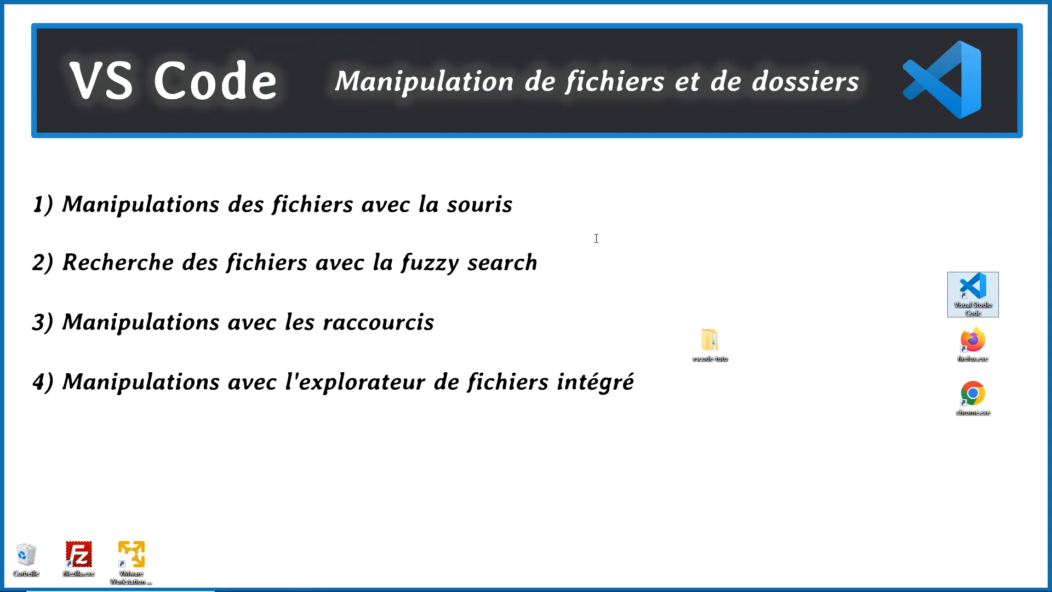
key("super+d")
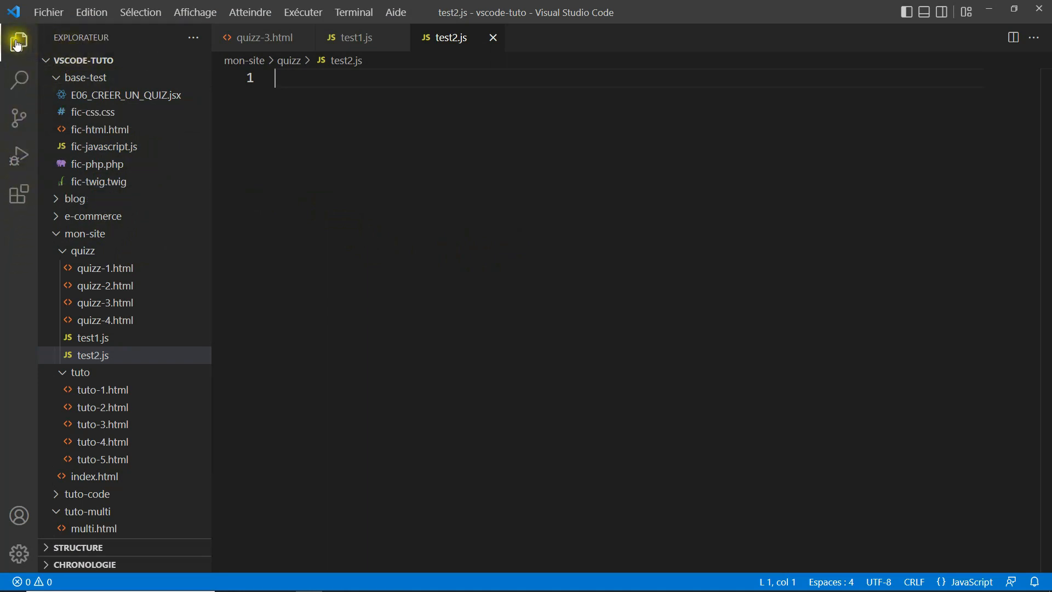
key("ctrl+shift+e")
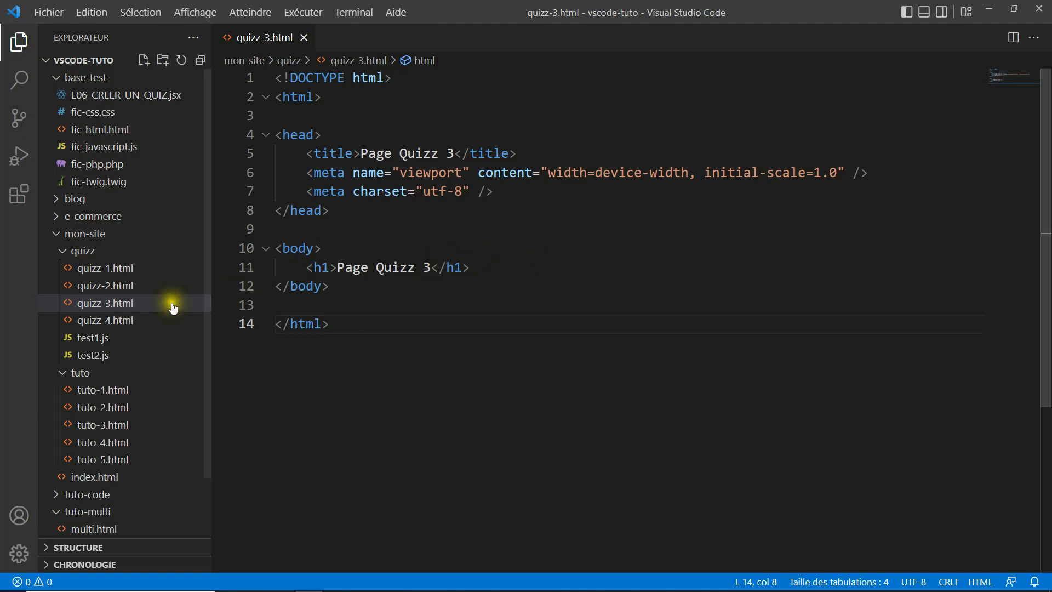
Move test1.js from the quizz folder to the recycle bin and undo the deletion.
left_click(99, 339)
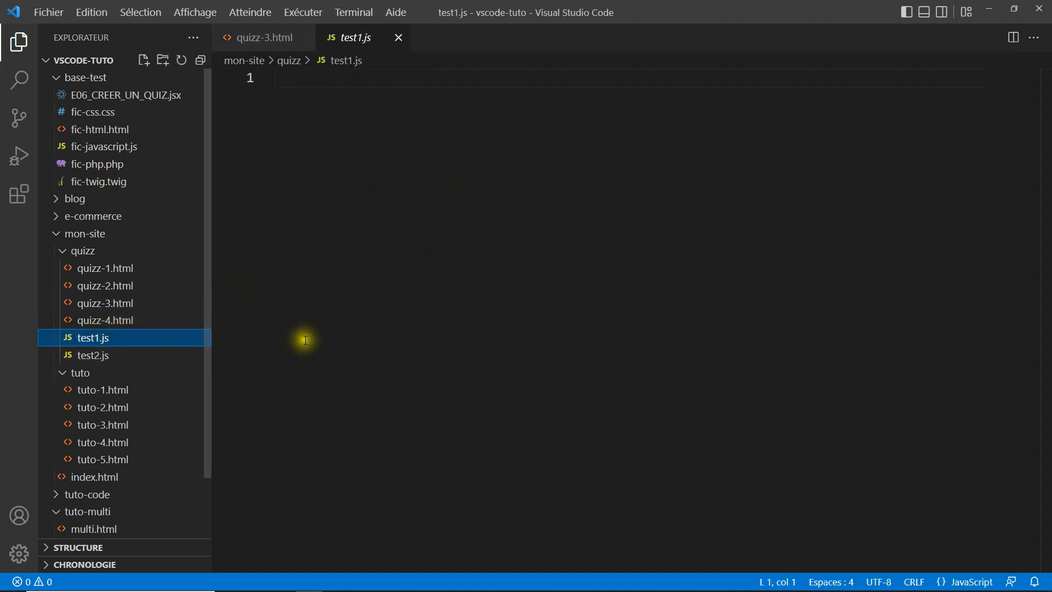
key("Delete")
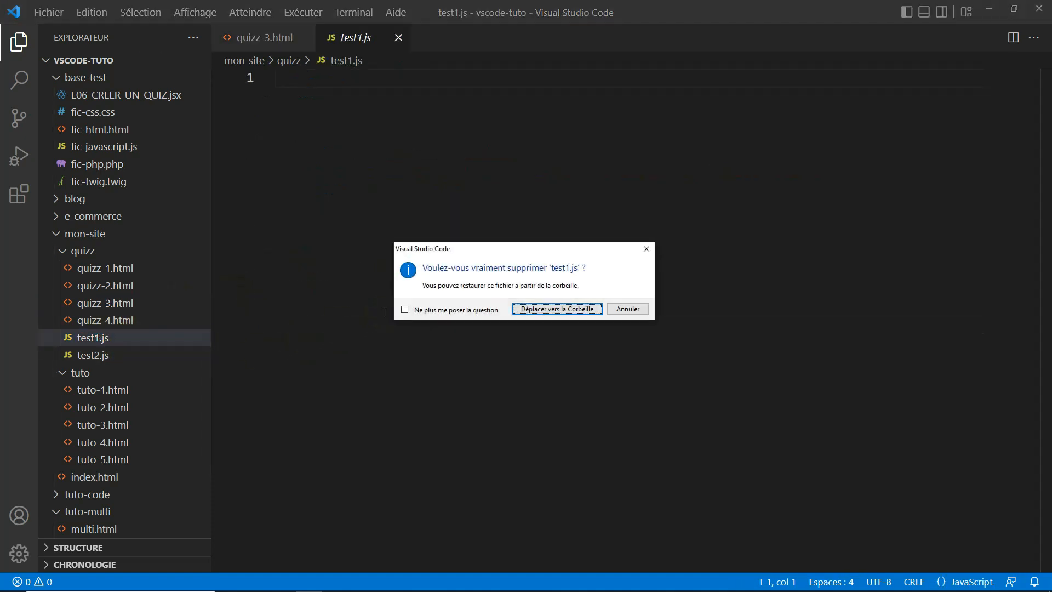
left_click(536, 311)
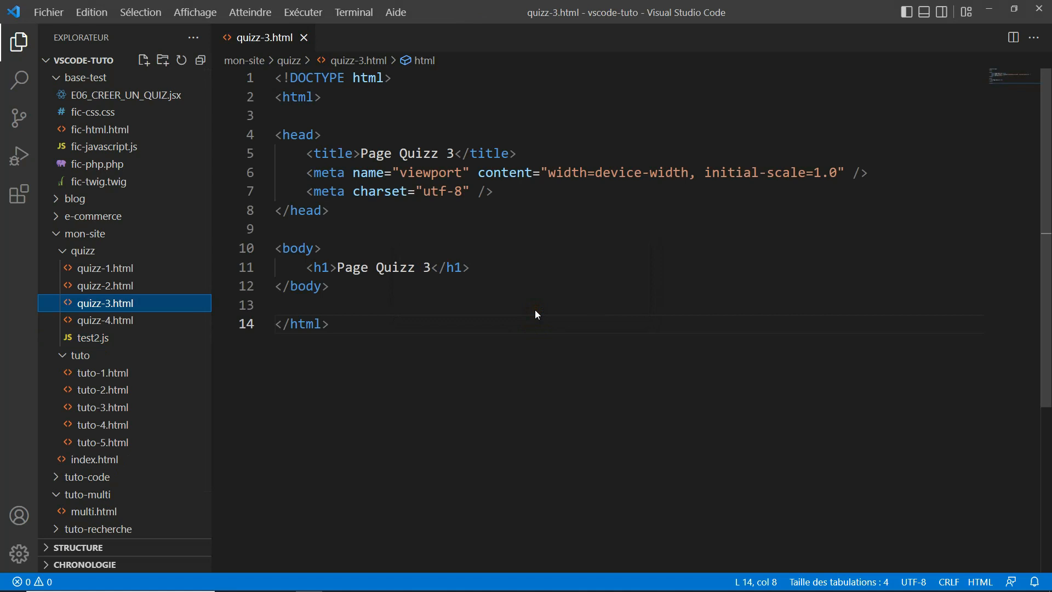
key("ctrl+z")
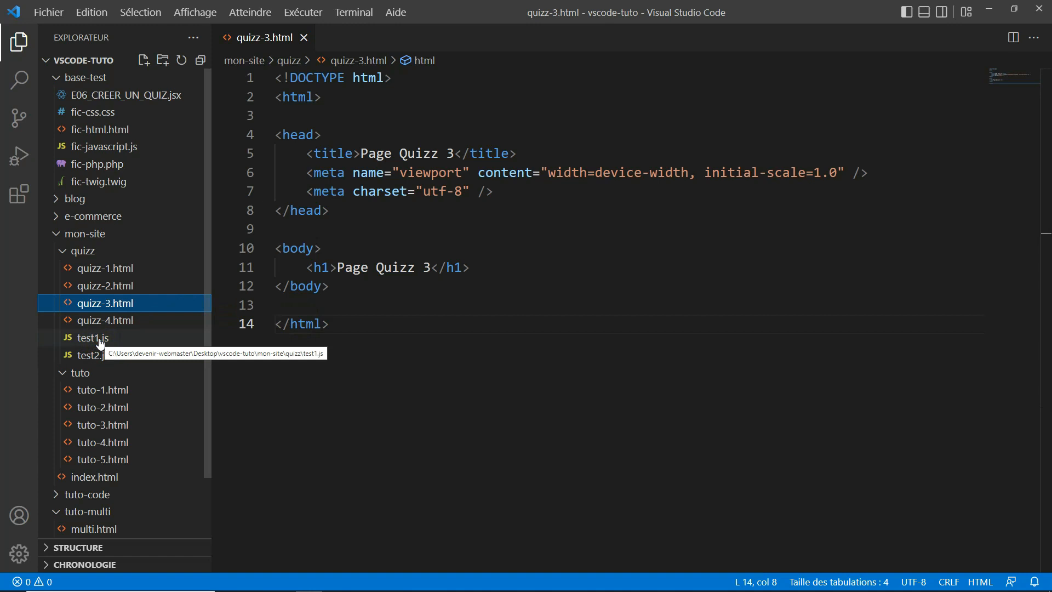
left_click(273, 379)
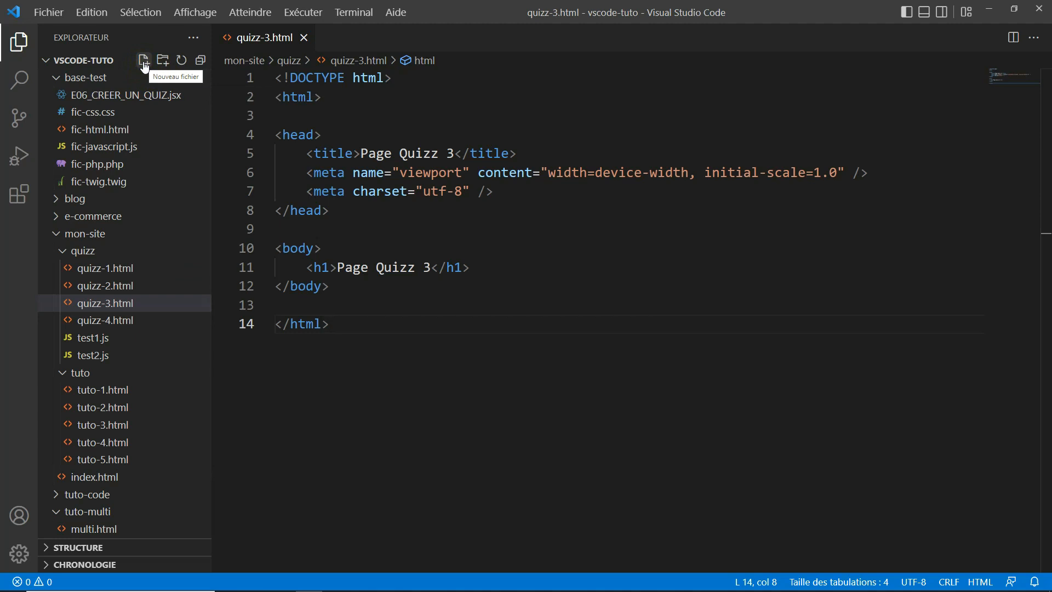
Collapse all folders in the file explorer and widen the side bar slightly.
left_click(200, 62)
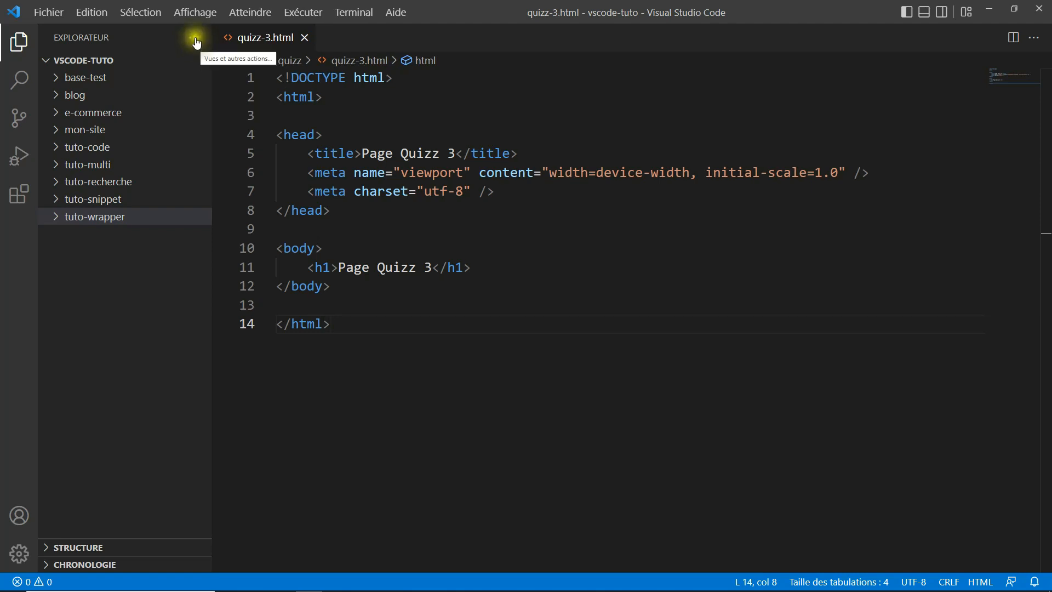
left_click_drag(212, 48, 245, 45)
Show the open editors section (Éditeurs ouverts) in the explorer and hide it again.
left_click(228, 39)
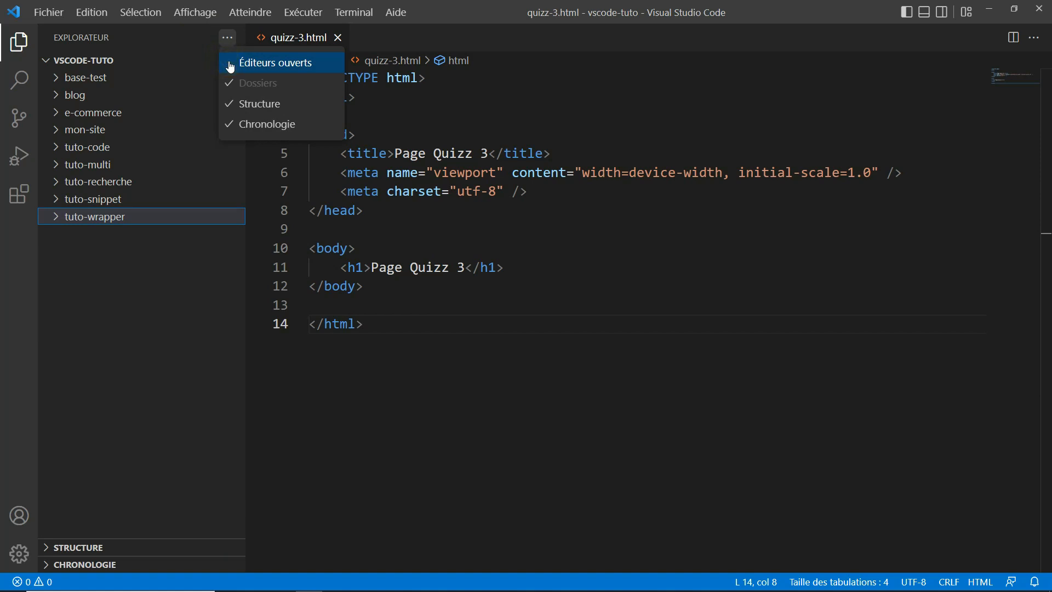
left_click(230, 66)
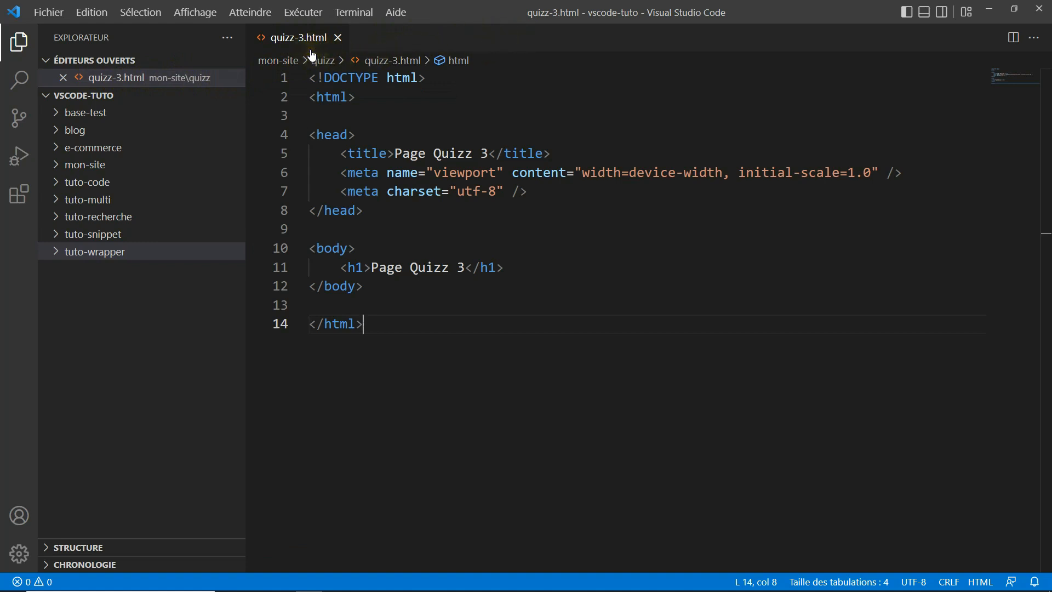
left_click(227, 38)
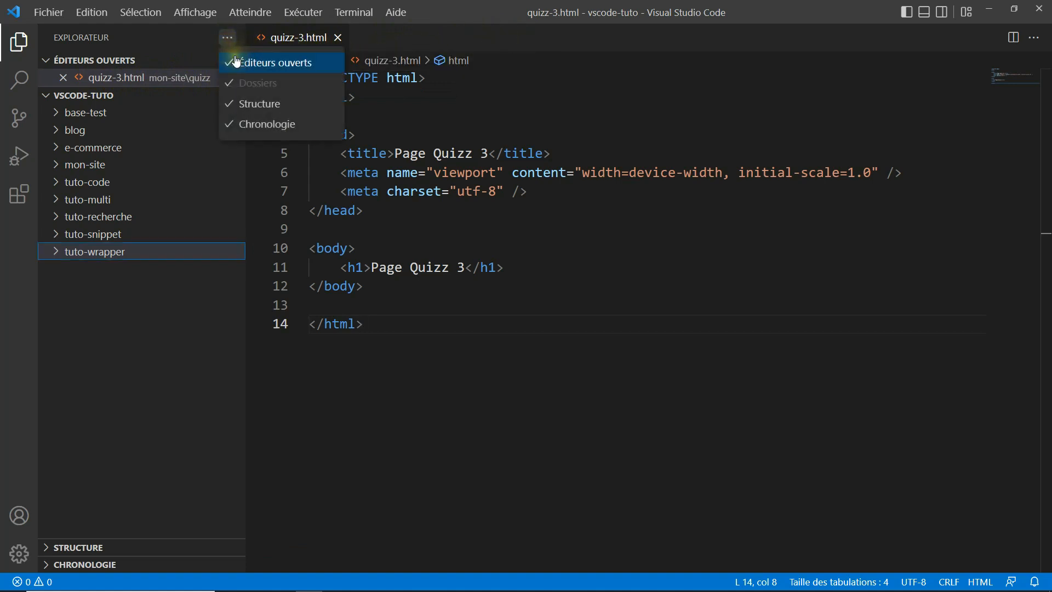
left_click(237, 62)
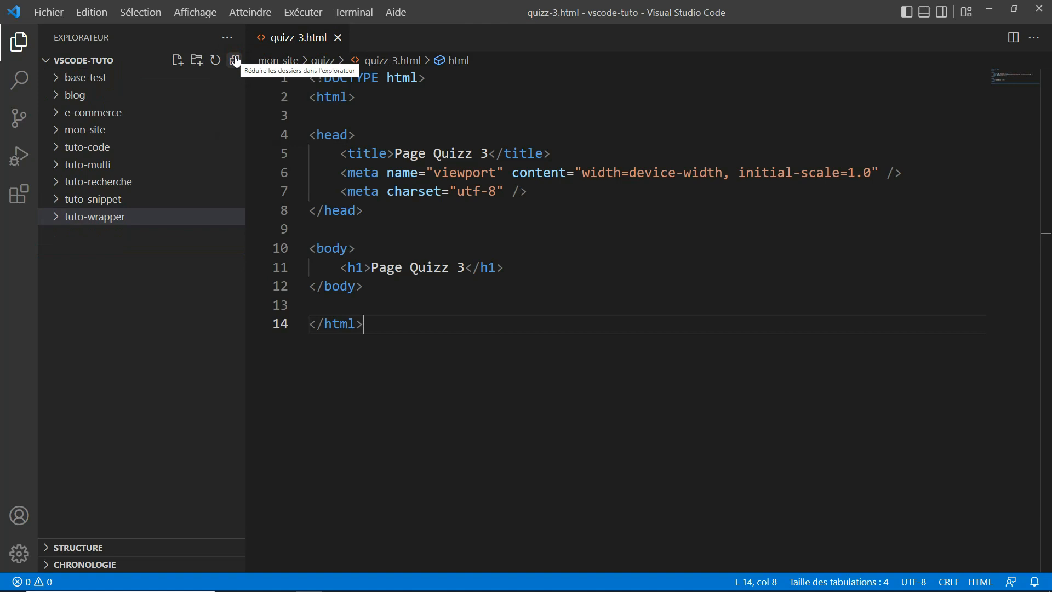
Expand the Structure view, move it to the secondary side bar, and briefly expand the Chronologie view for quizz-3.html.
left_click(227, 41)
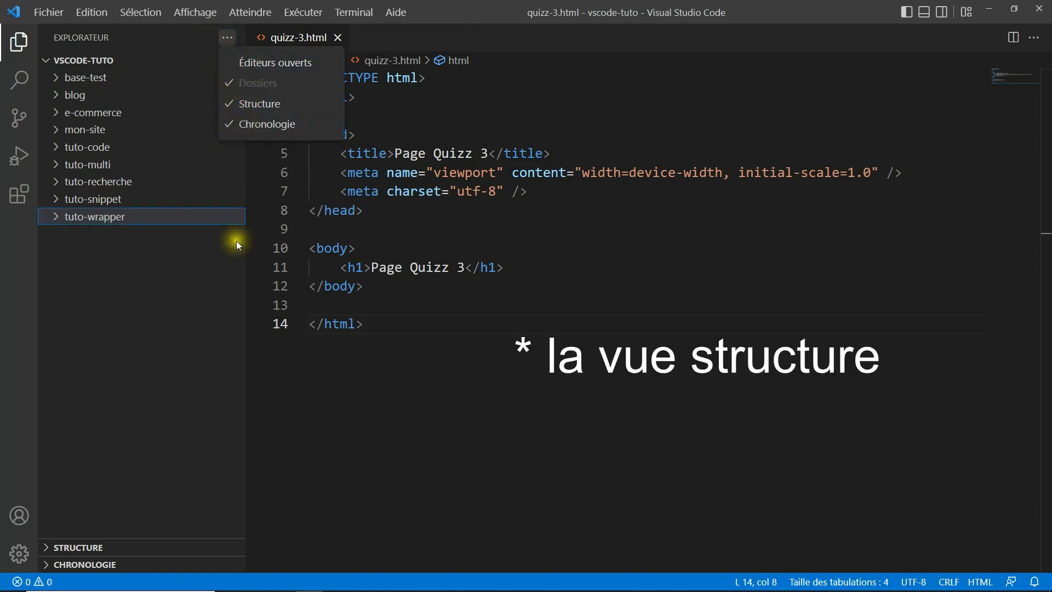
left_click(83, 544)
left_click(83, 545)
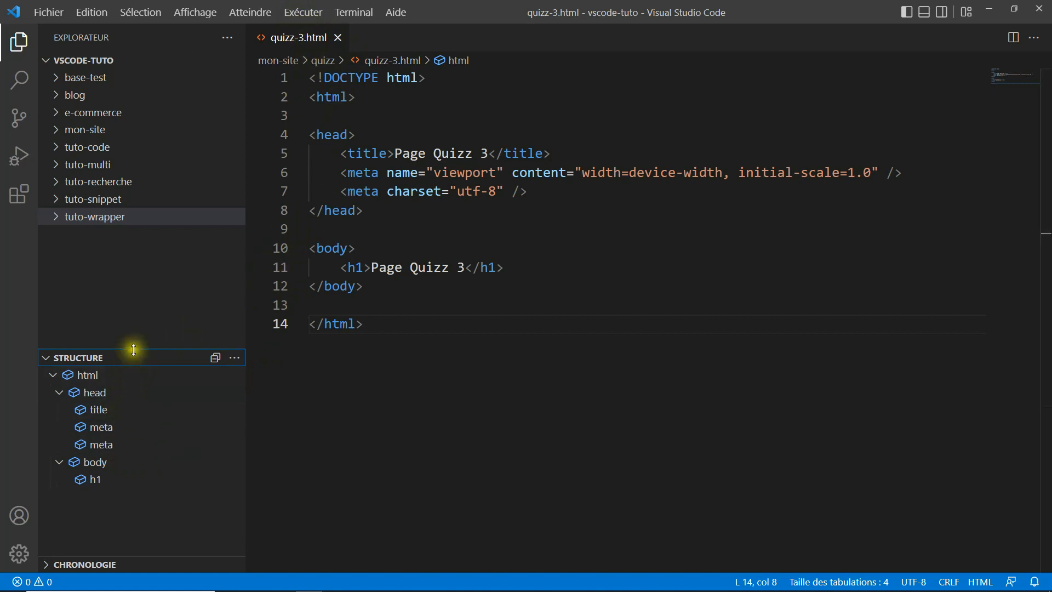
left_click_drag(136, 356, 1022, 285)
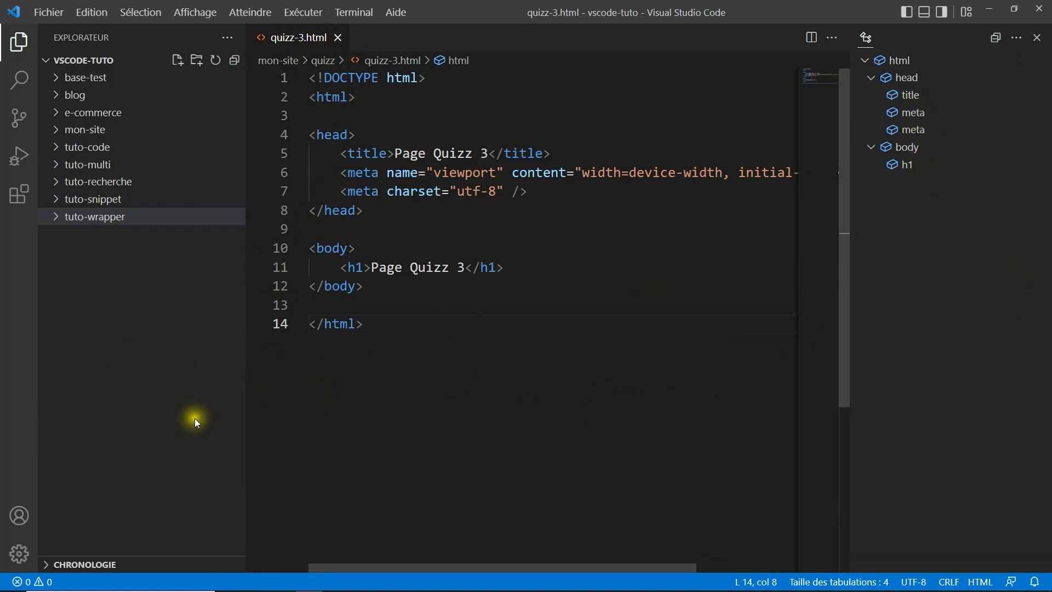
left_click(78, 567)
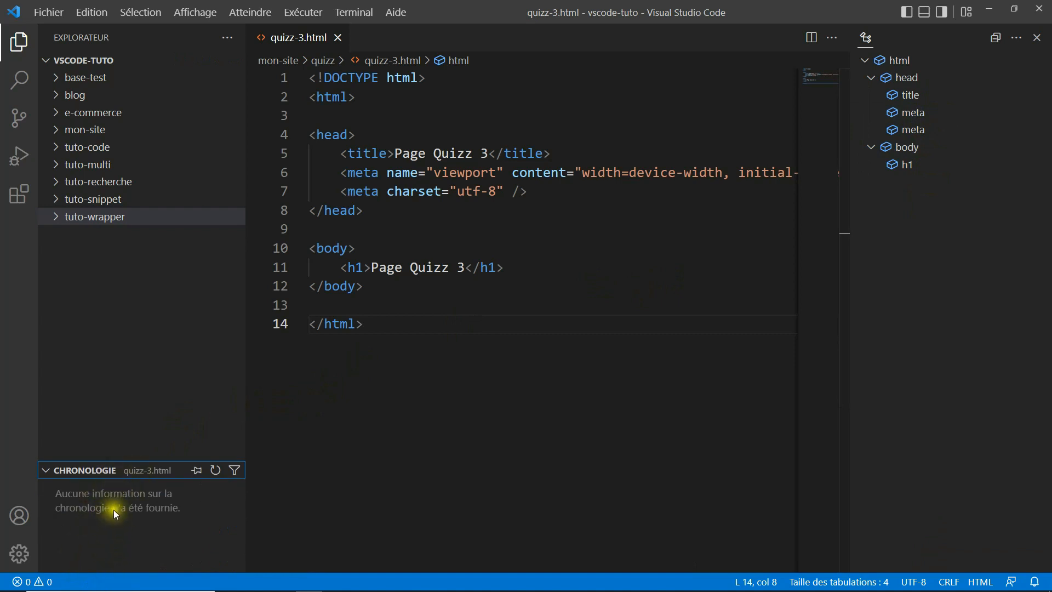
left_click(47, 473)
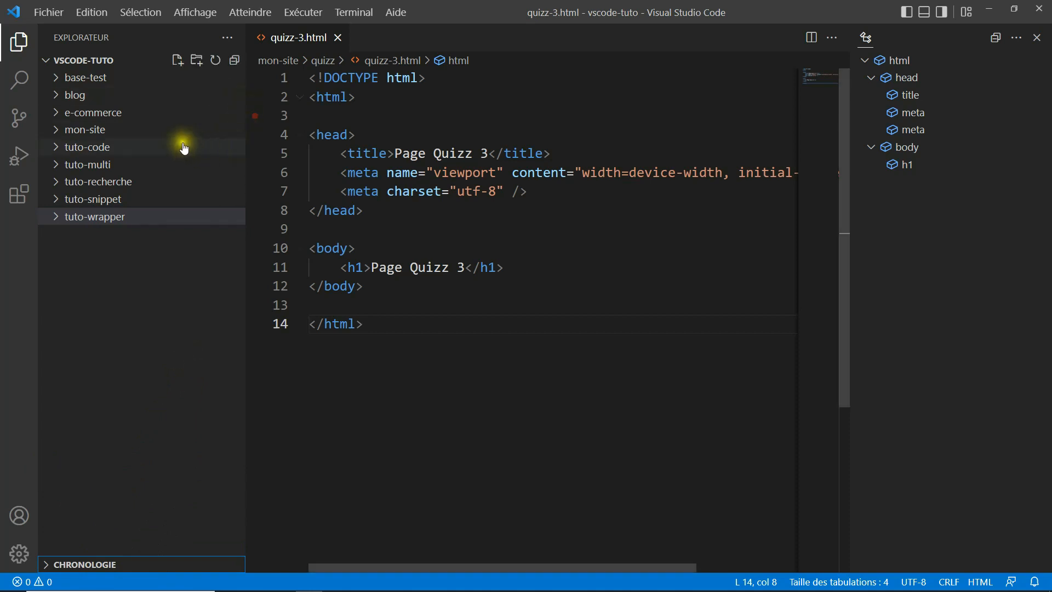
Create a new folder named bin inside the base-test folder.
left_click(93, 79)
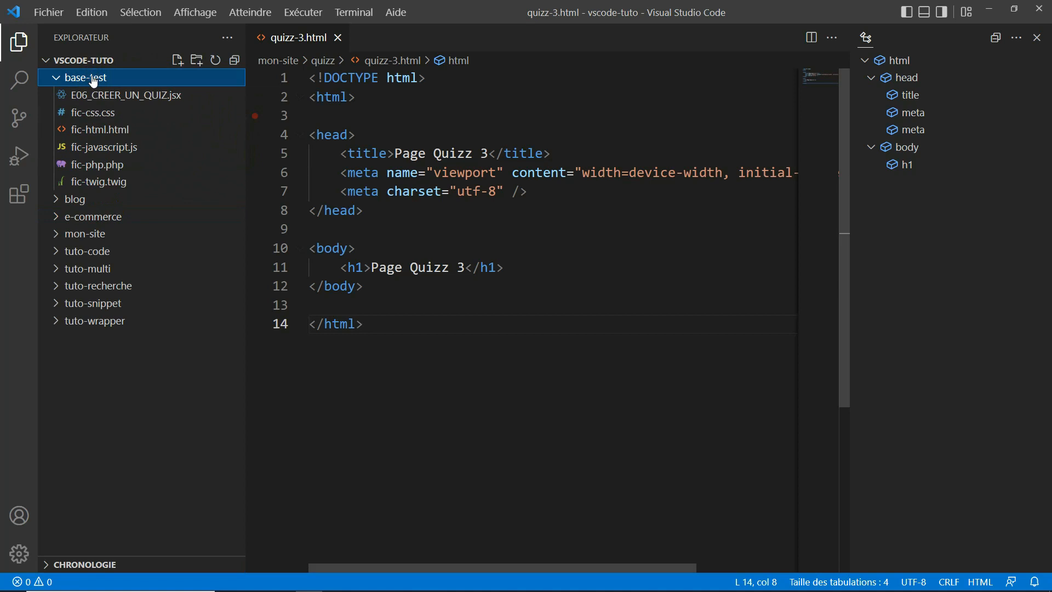
left_click(198, 60)
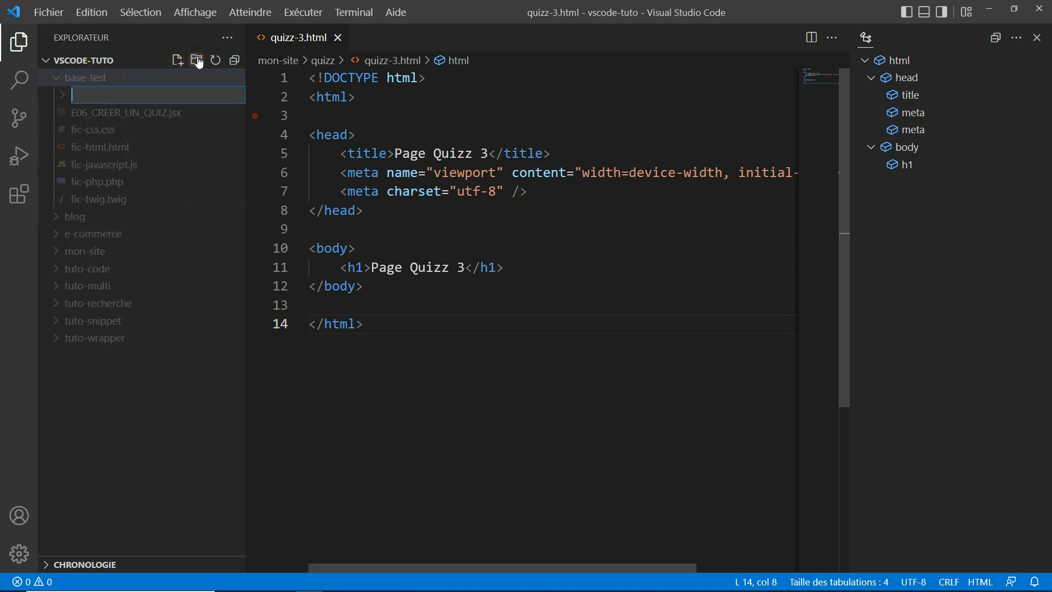
type("bin")
key("Return")
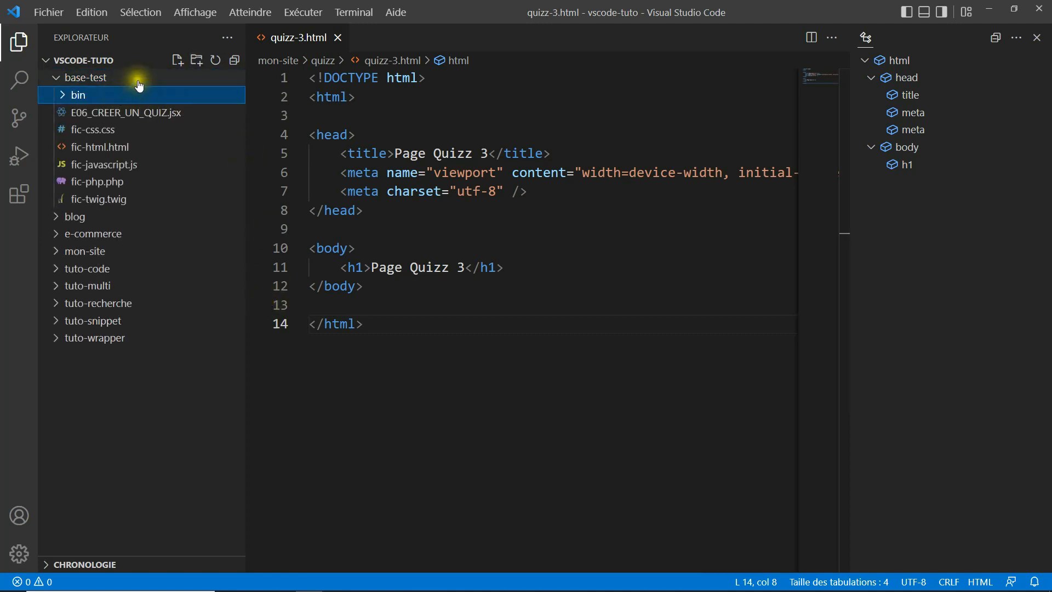
Create a new file named mylib.js in the base-test/bin folder.
left_click(177, 60)
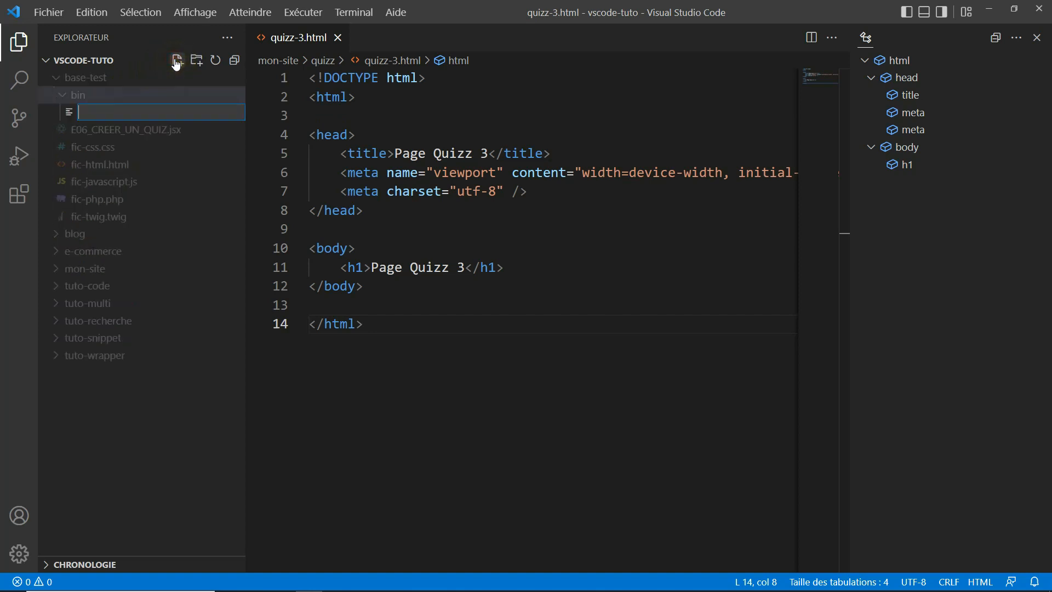
type("mylib.")
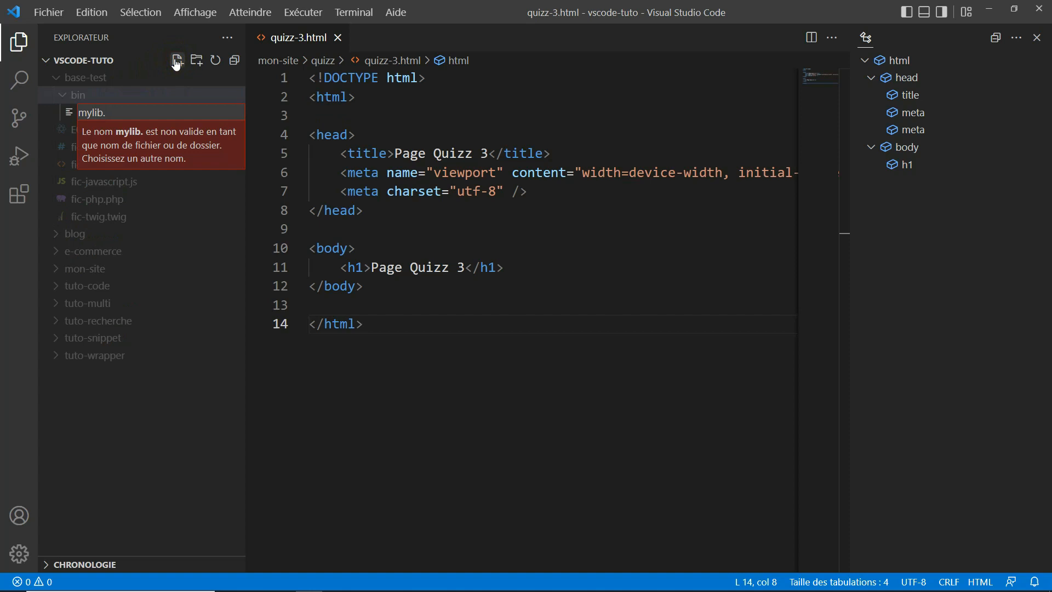
type("js")
key("Return")
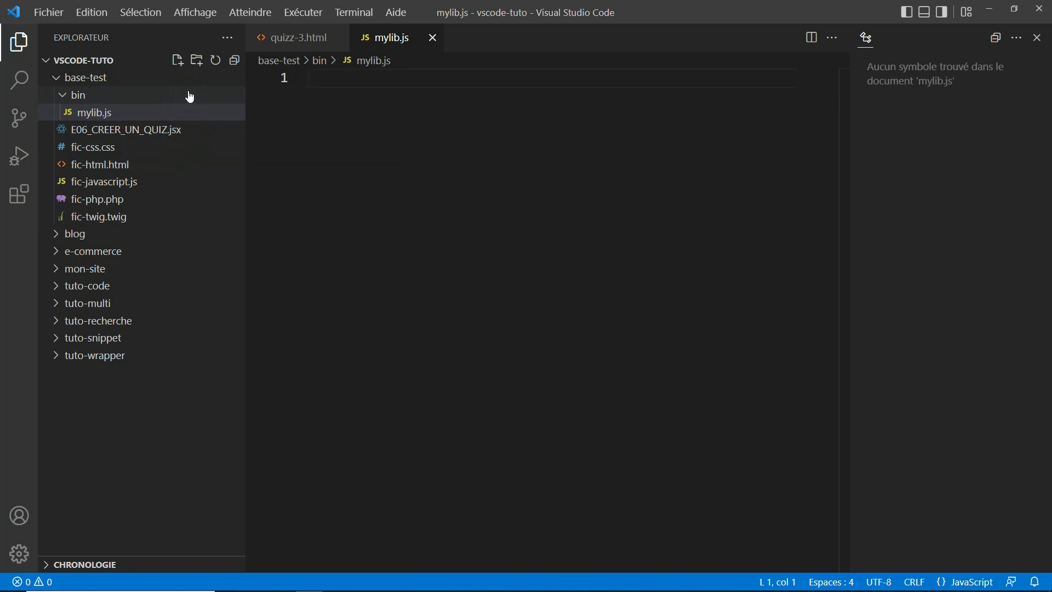
Move the explorer focus from mylib.js down to the e-commerce folder and expand it.
left_click(98, 115)
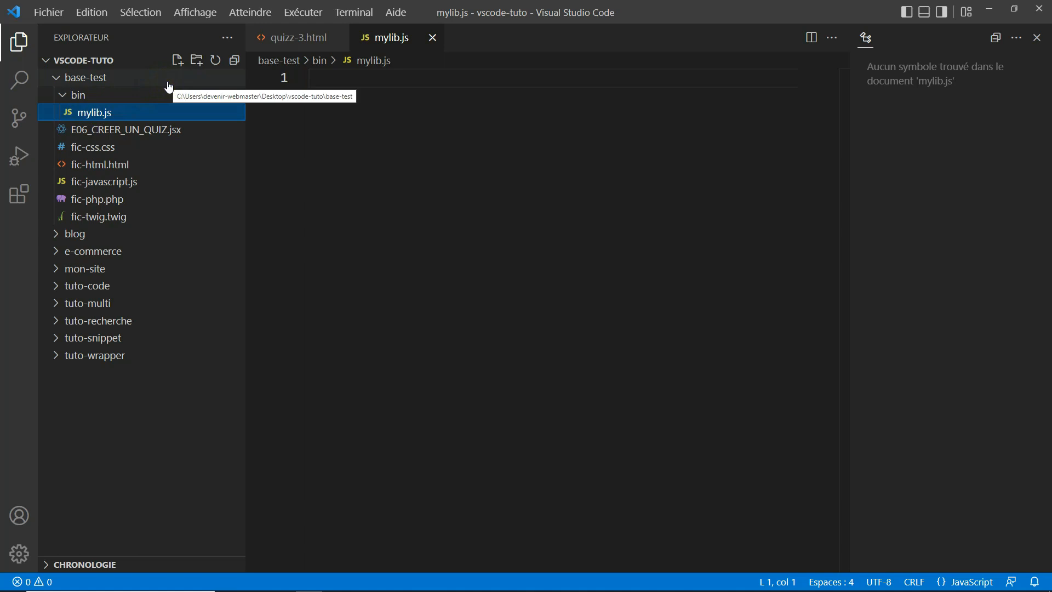
key("Down")
key("Down")
key("Down")
key("Down")
key("Down")
key("Down")
key("Down")
key("Down")
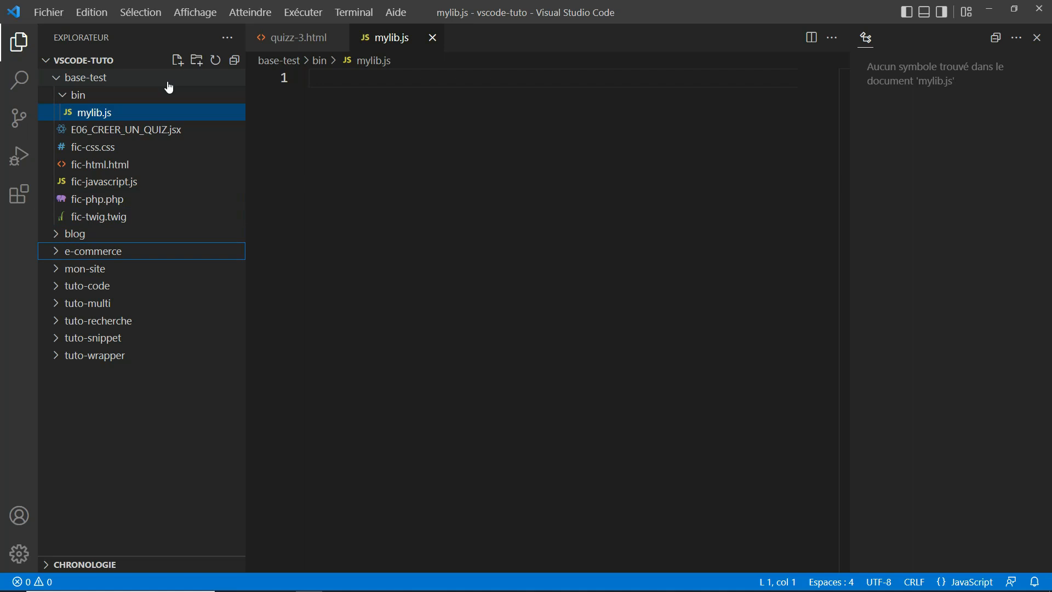
key("Right")
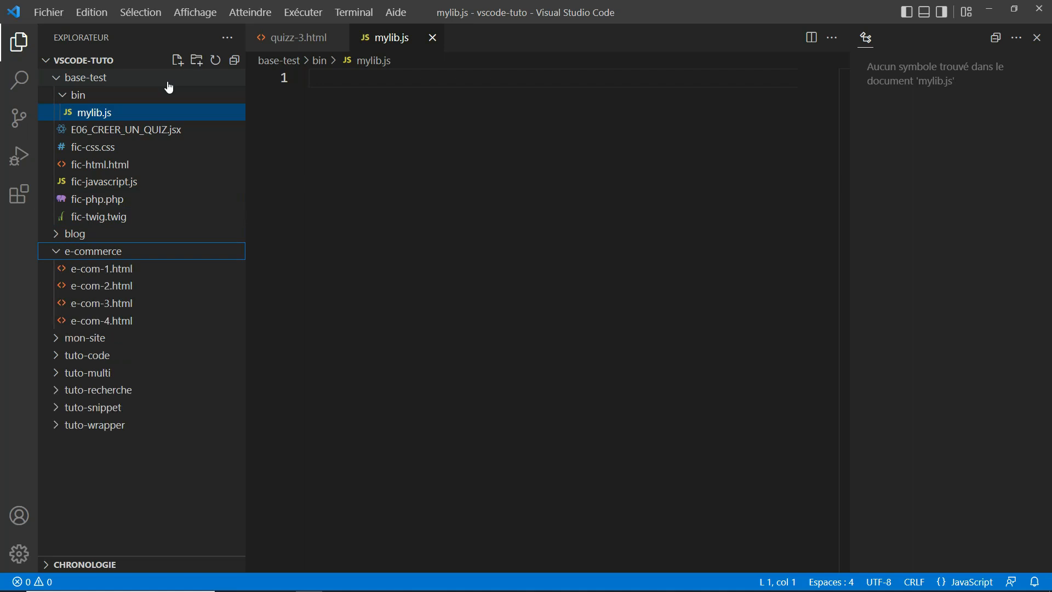
Move the explorer focus to the mon-site folder, expand it and collapse it again.
key("Down")
key("Down")
key("Down")
key("Down")
key("Down")
key("Right")
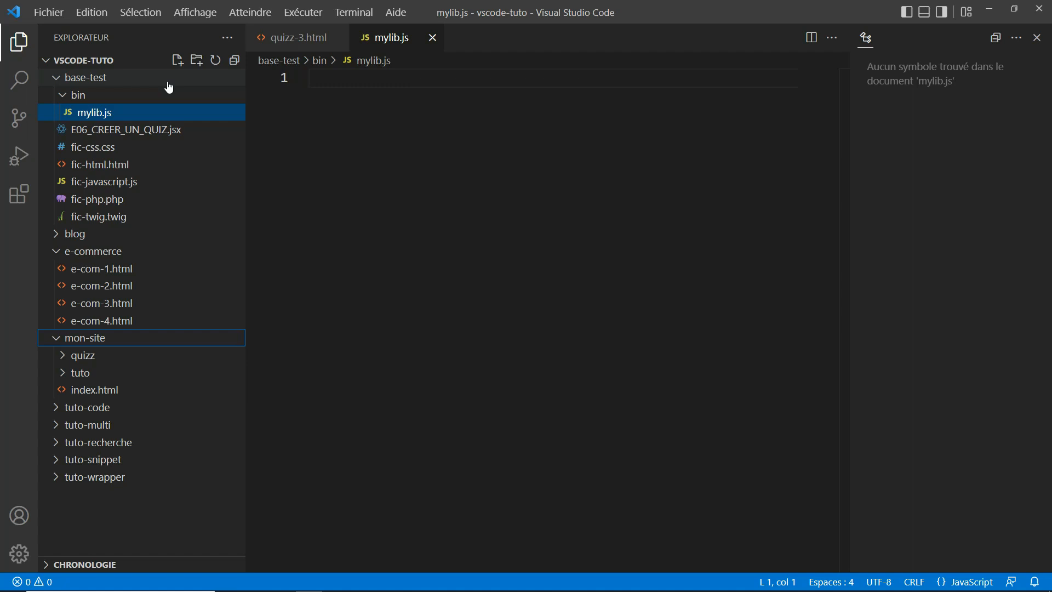
key("Left")
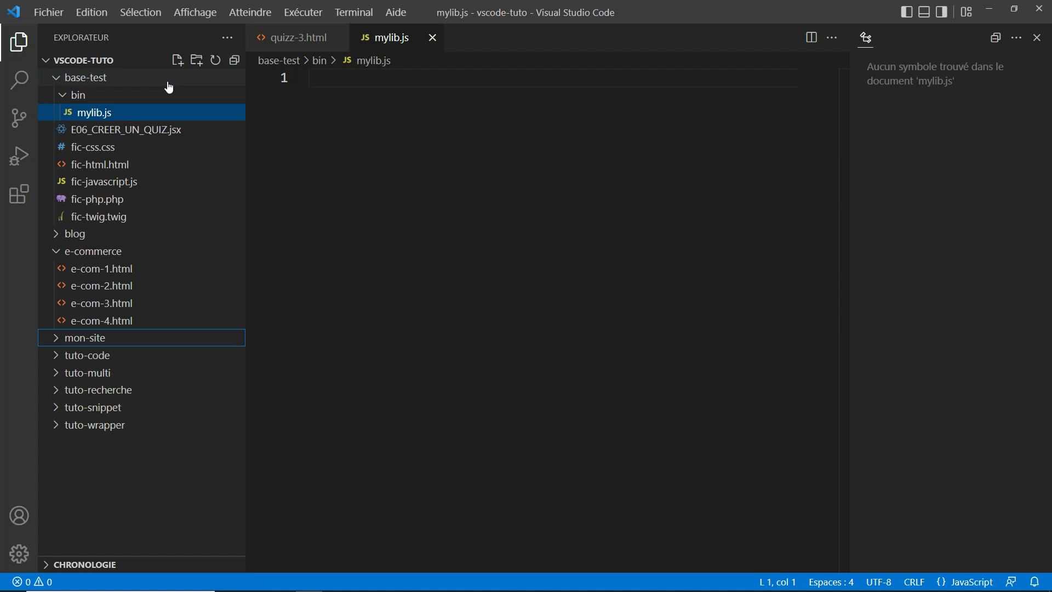
Move the explorer focus from the mon-site folder down to the tuto-recherche folder.
key("Down")
key("Down")
key("Up")
key("Down")
key("Down")
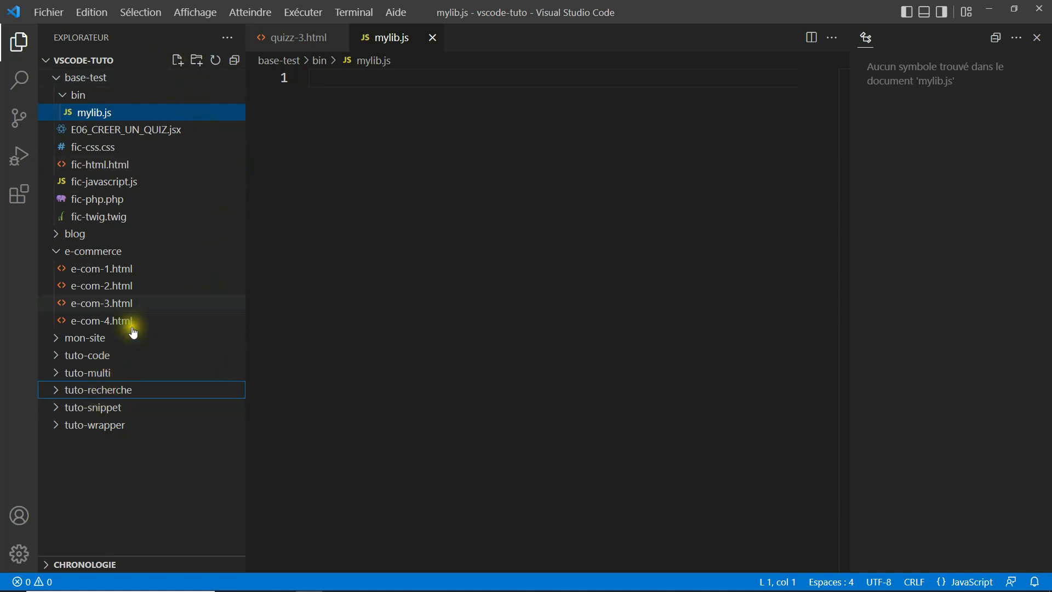
Collapse all folders in the explorer tree and close the secondary side bar showing the document symbols.
left_click(234, 60)
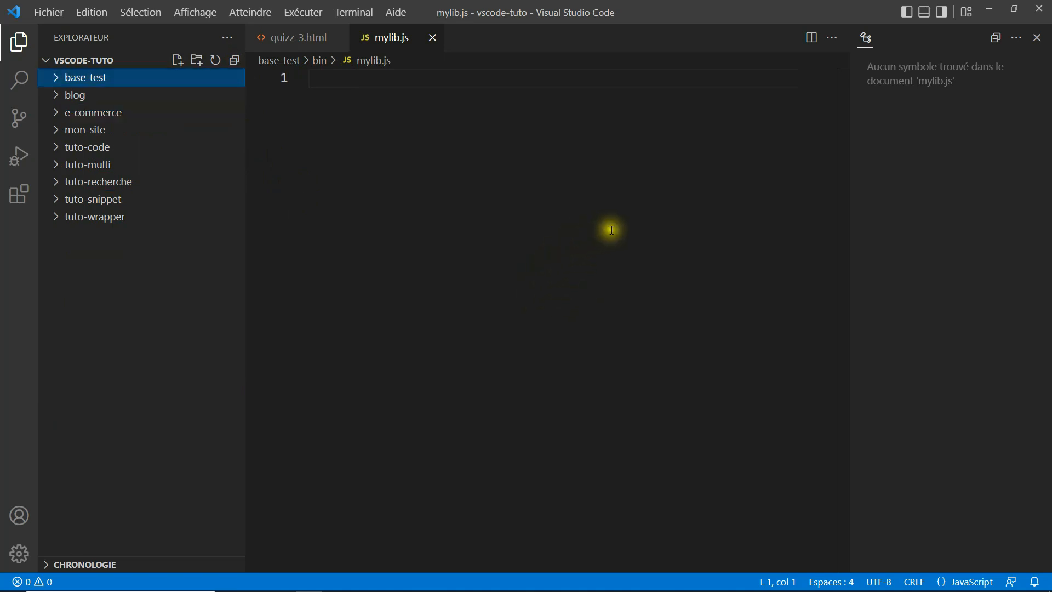
left_click(1039, 39)
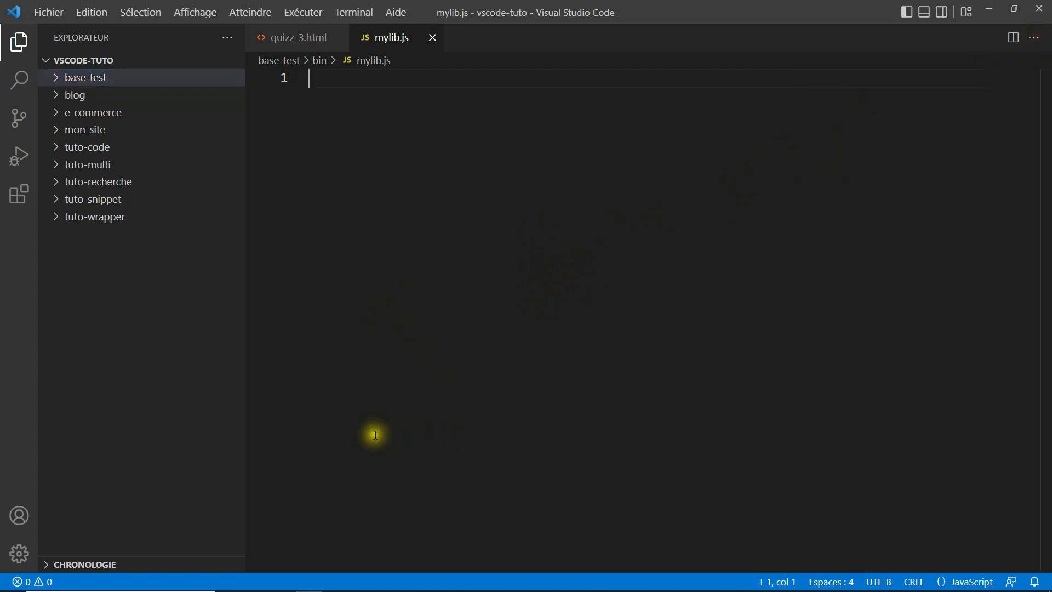
Expand the base-test and blog folders and search the explorer tree for tuto-code.
left_click(160, 79)
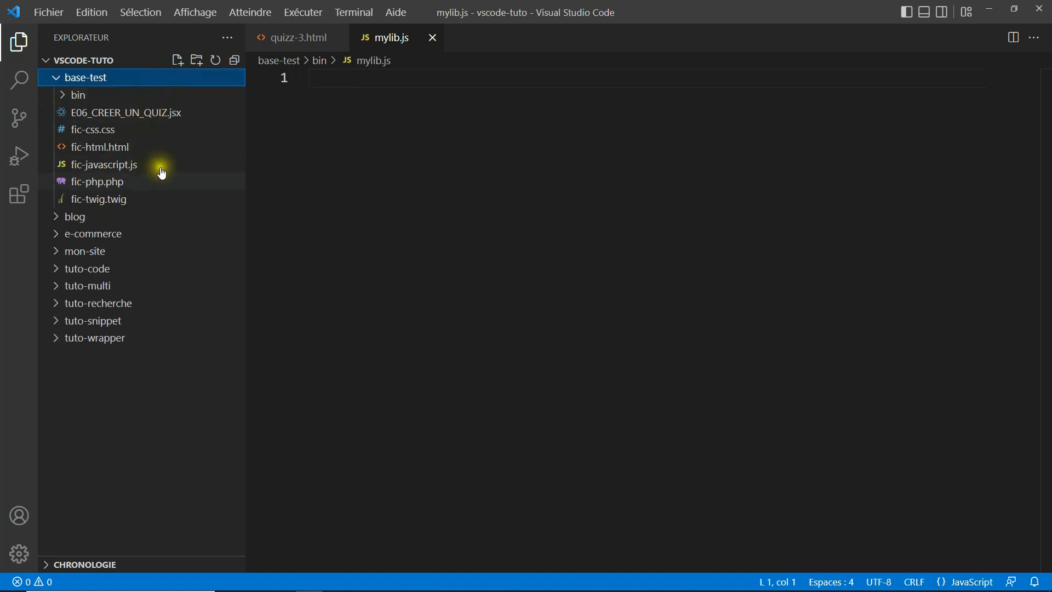
left_click(156, 219)
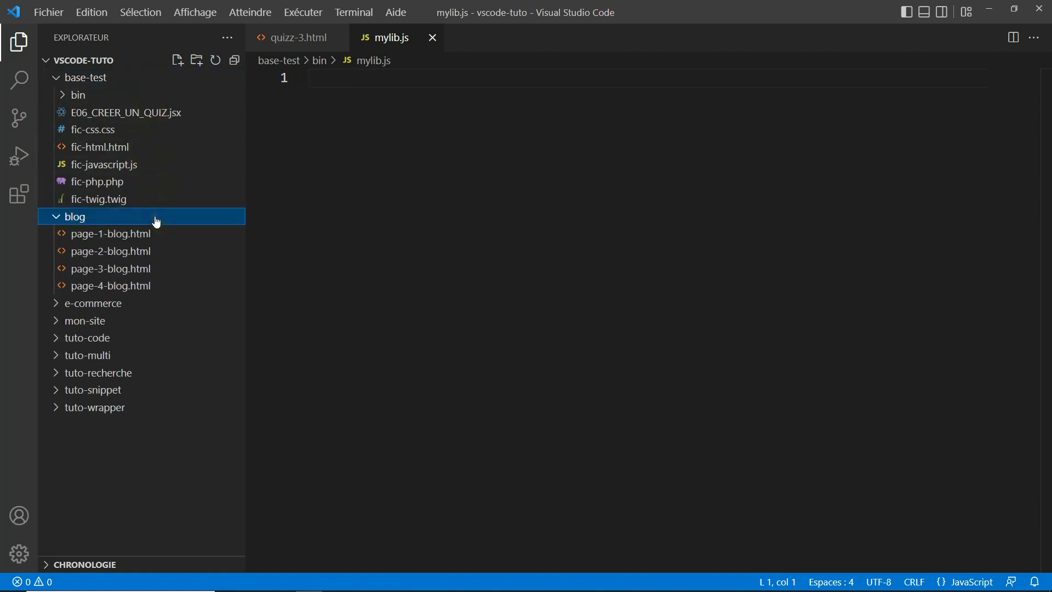
type("tuto")
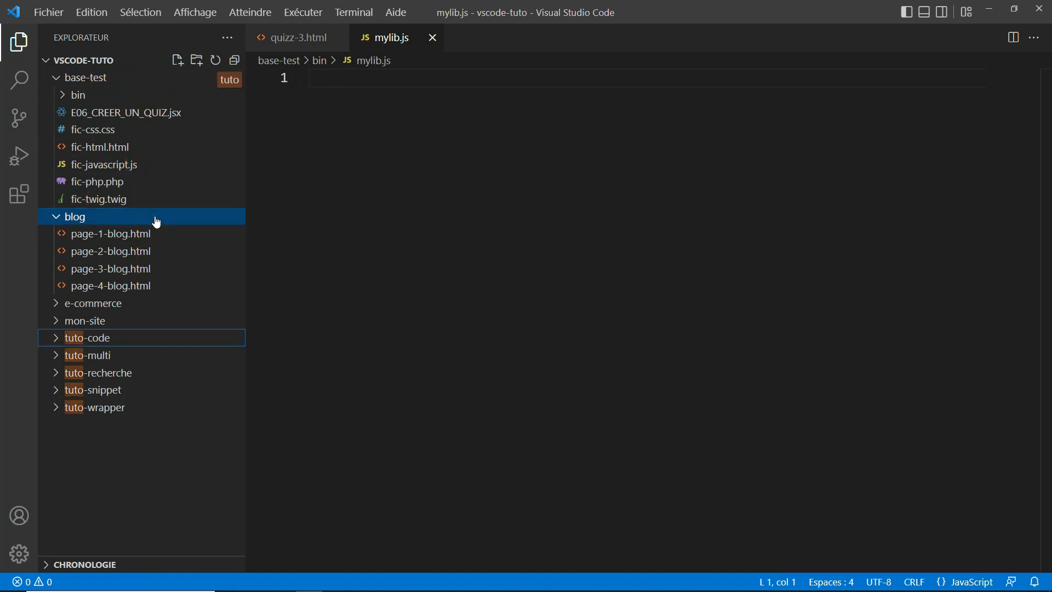
type("-code")
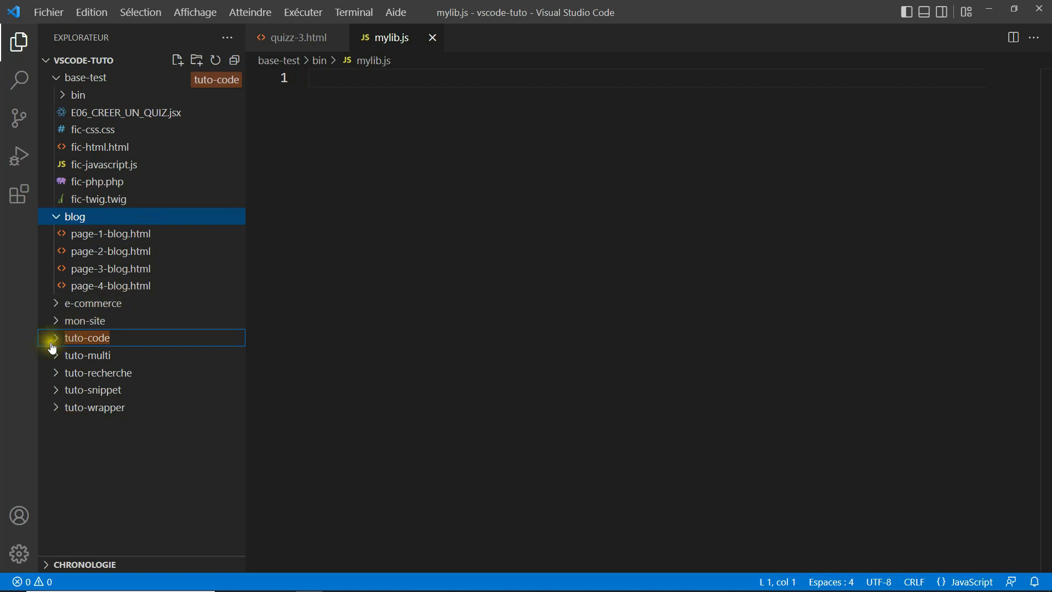
Filter the explorer tree to only the items matching tuto-code and clear the search to restore the full tree.
mouse_move(228, 82)
left_click(222, 80)
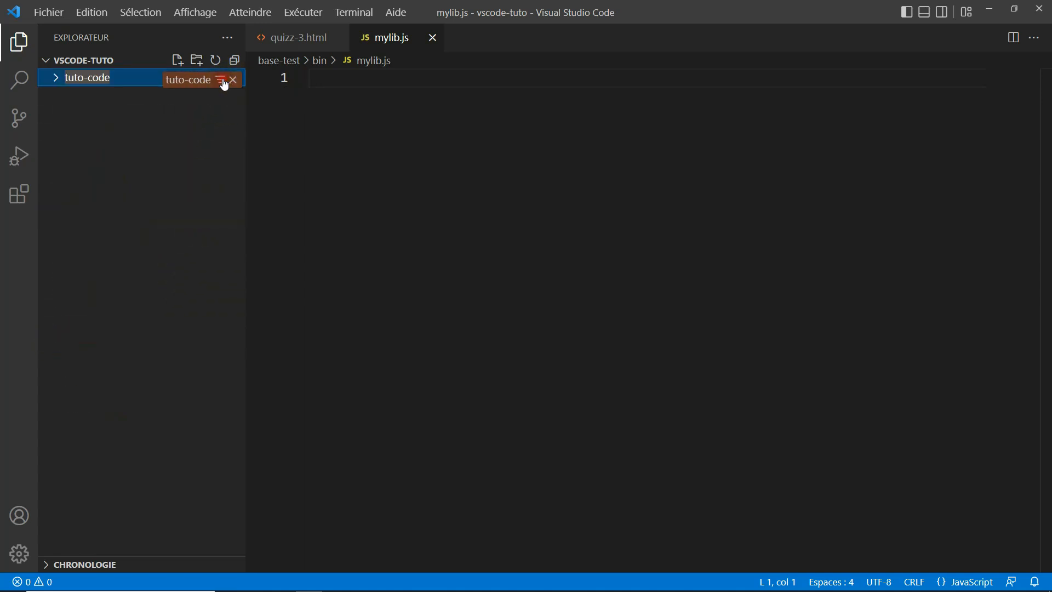
mouse_move(199, 80)
left_click(234, 81)
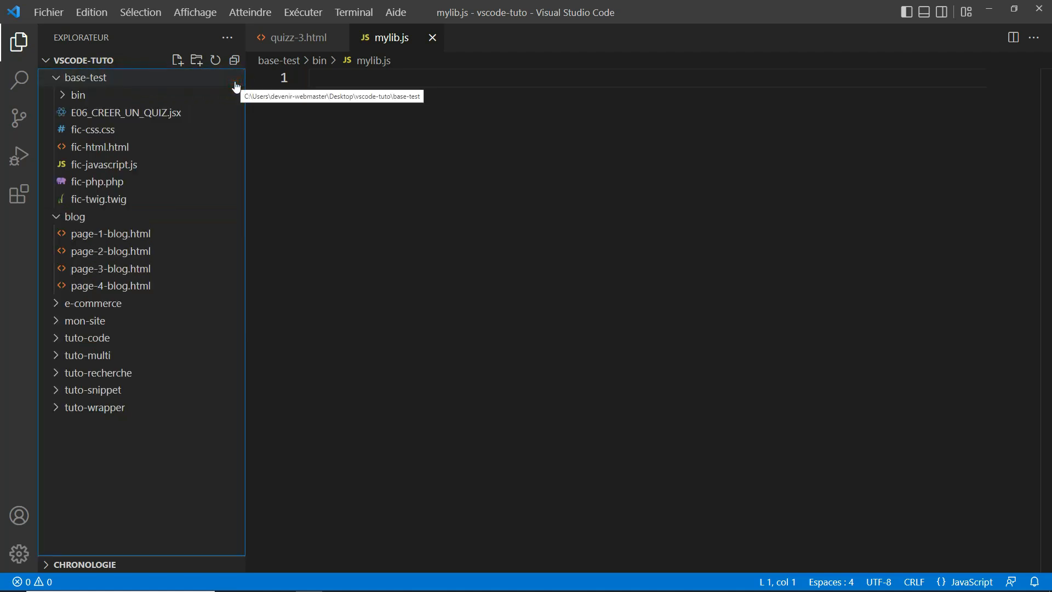